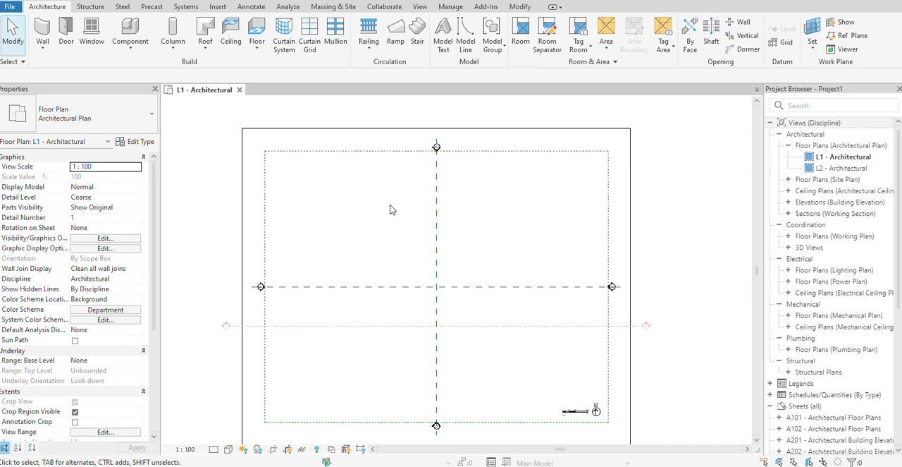
click(90, 7)
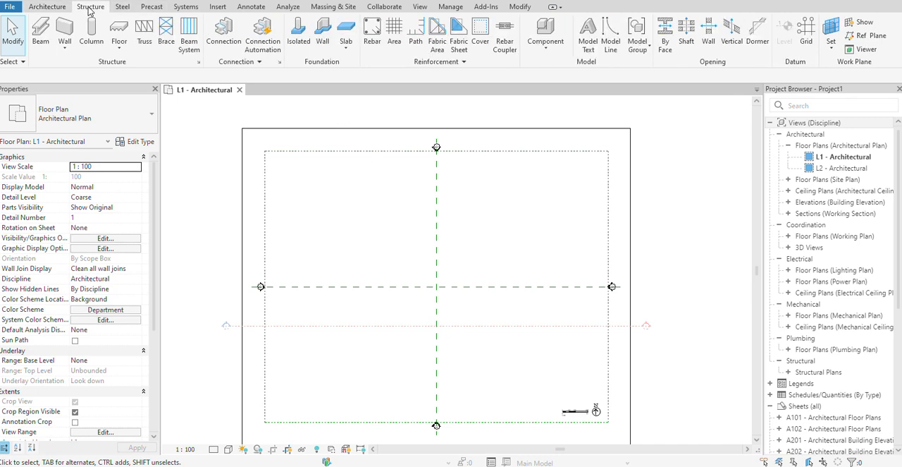
click(126, 7)
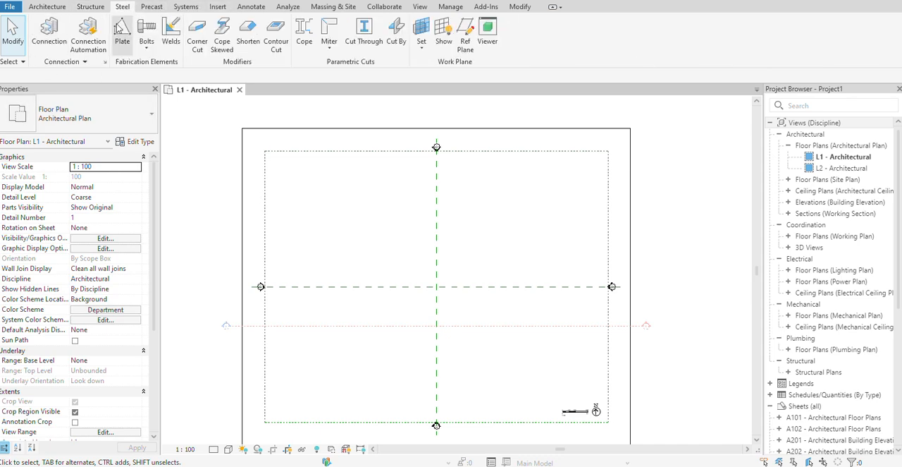
click(91, 7)
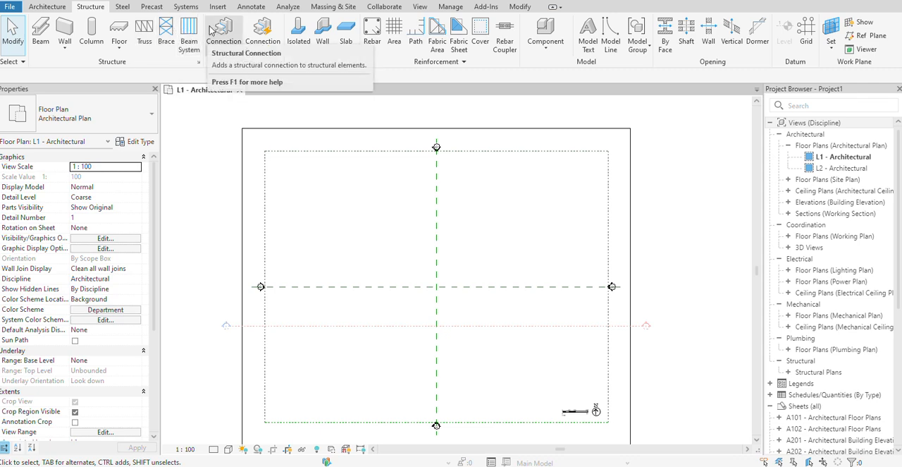
click(120, 8)
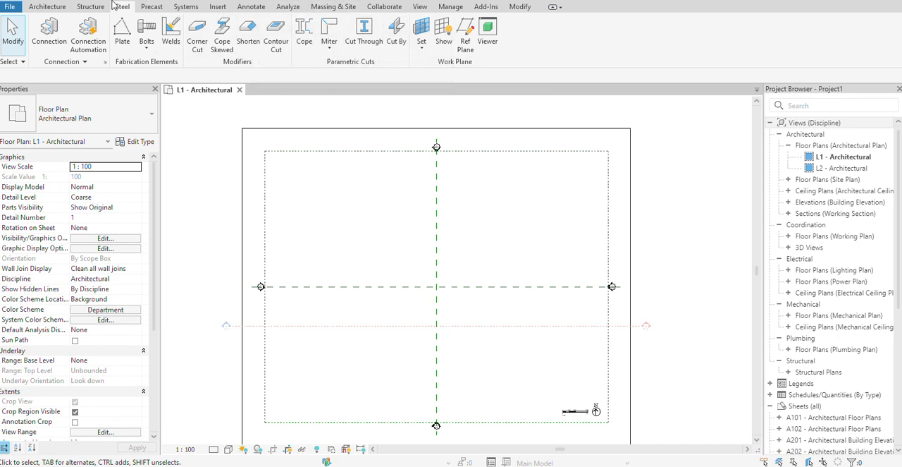
Start placing a structural beam and open the type properties of the M_C Shapes C150X15.6 type.
click(89, 7)
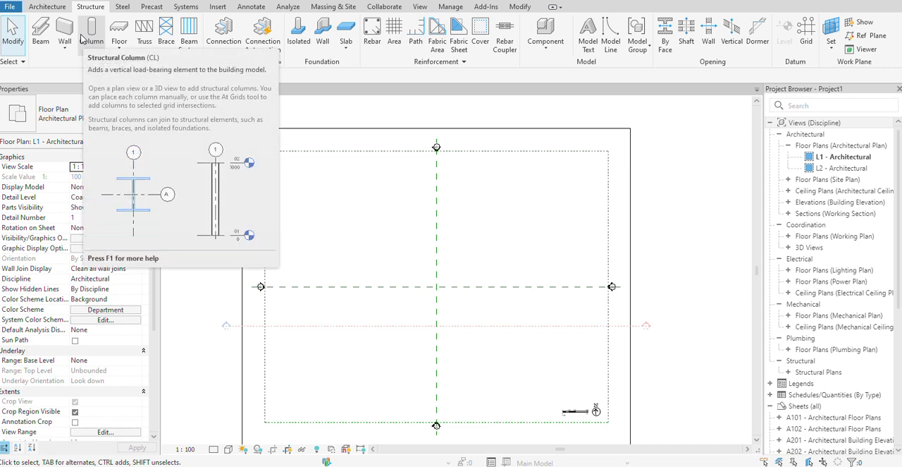
click(41, 43)
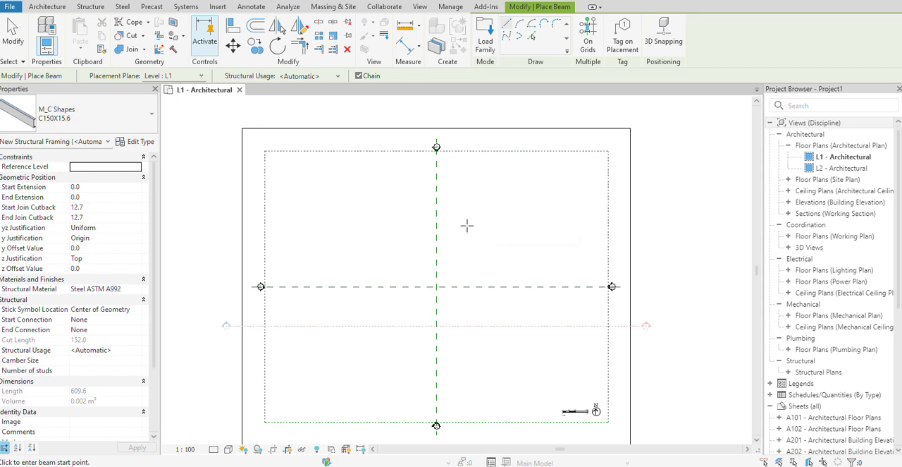
click(65, 120)
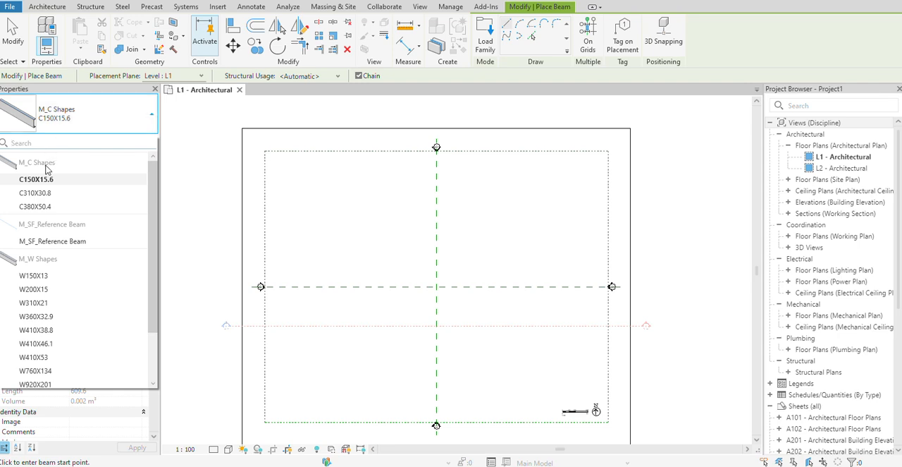
click(95, 129)
click(138, 143)
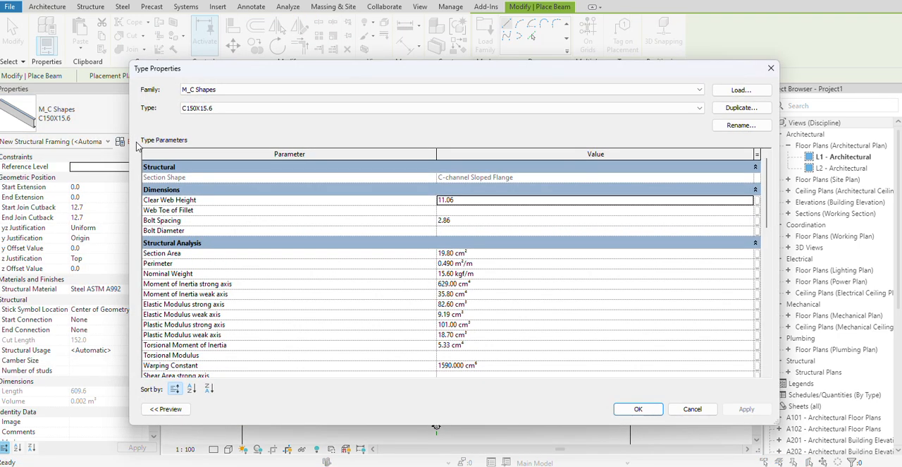
Start loading another beam family and open the Structural Framing folder in the US library.
click(742, 90)
scroll(370, 247, down, 10)
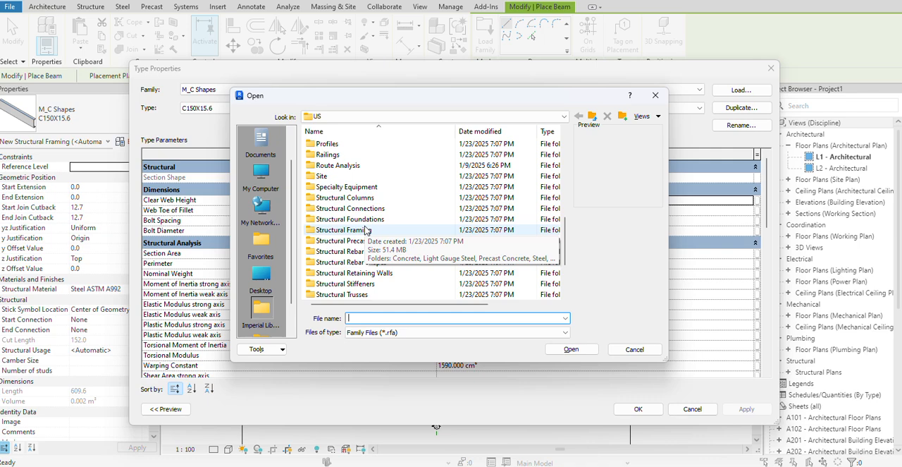
scroll(361, 232, down, 3)
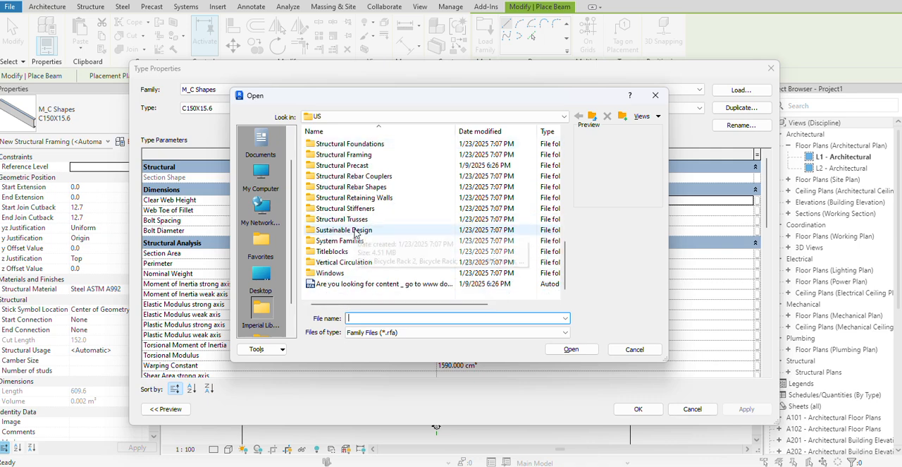
scroll(356, 232, up, 1)
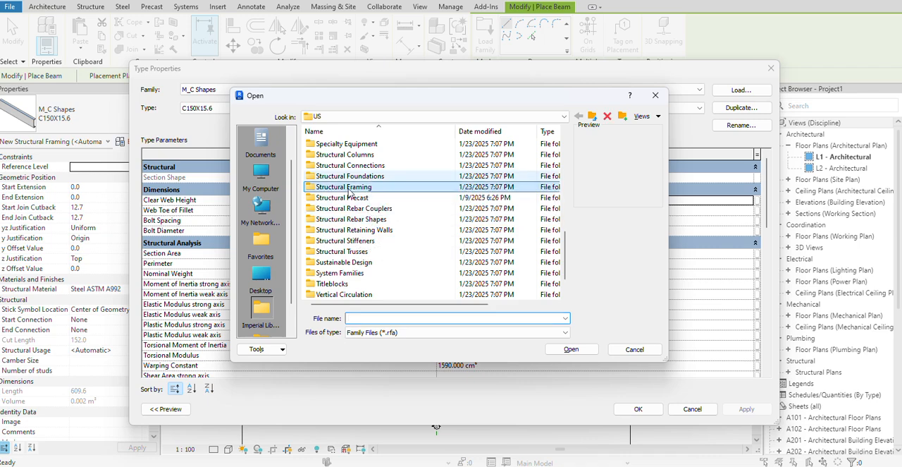
double_click(349, 188)
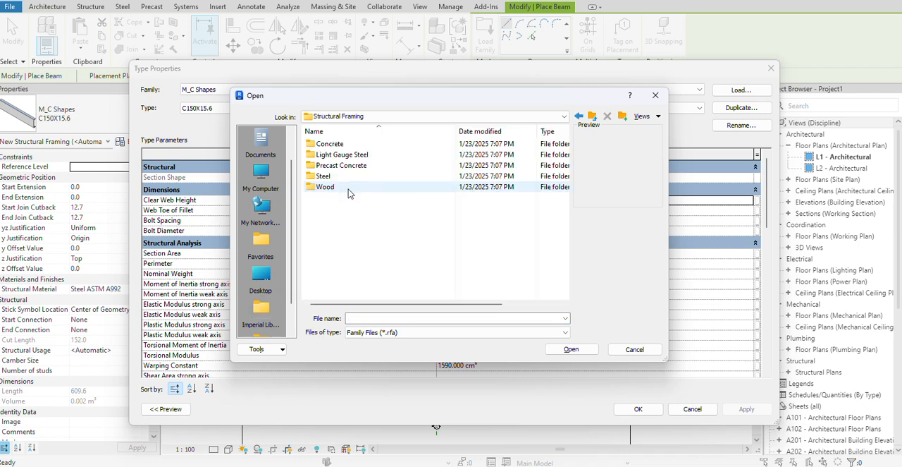
Look through the beam families in the Concrete folder and return to Structural Framing.
click(329, 147)
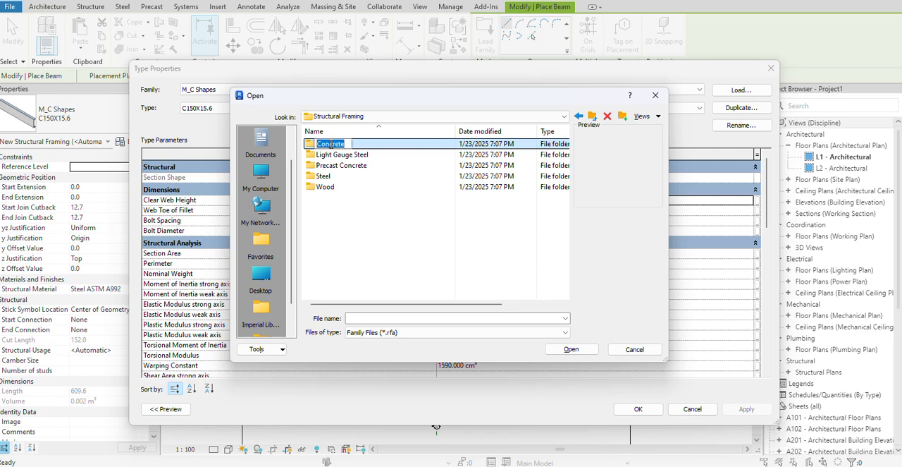
double_click(328, 145)
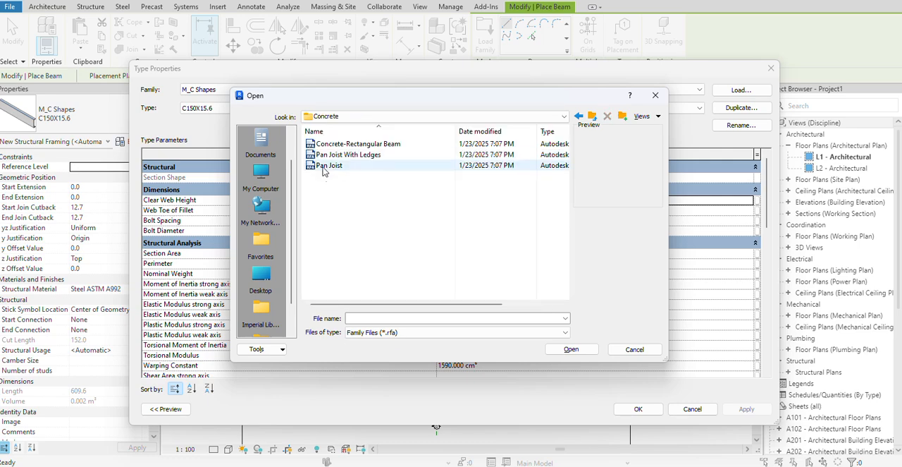
click(577, 115)
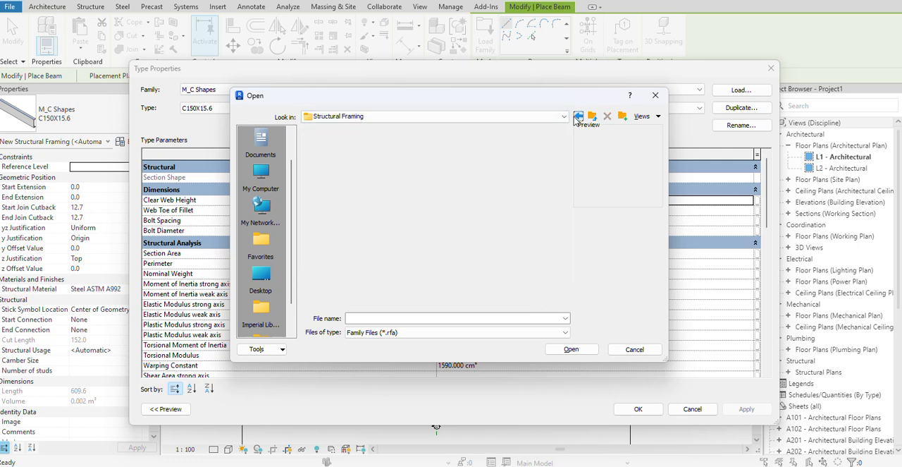
Preview the Light Gauge Steel families, from the furring channels to the zees, and return to Structural Framing.
double_click(346, 156)
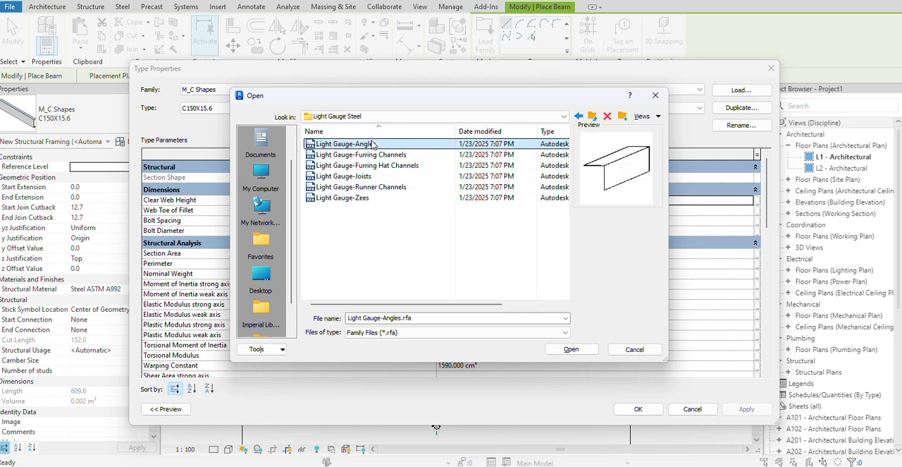
click(361, 157)
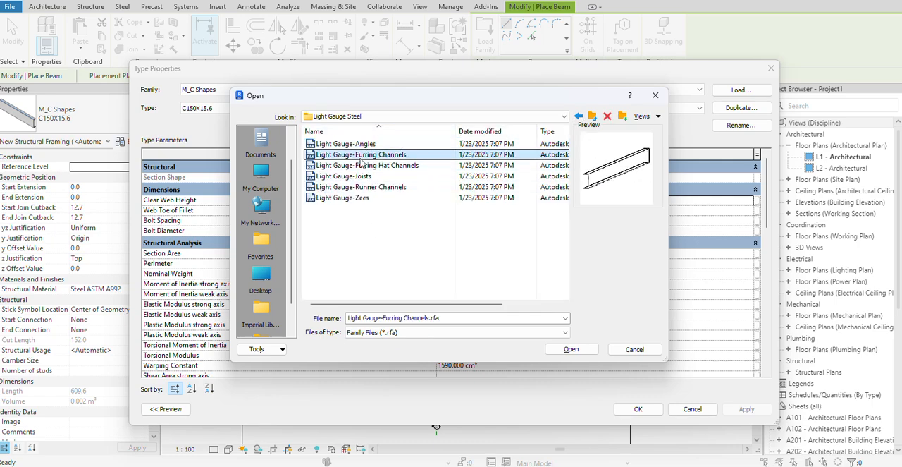
key(Down)
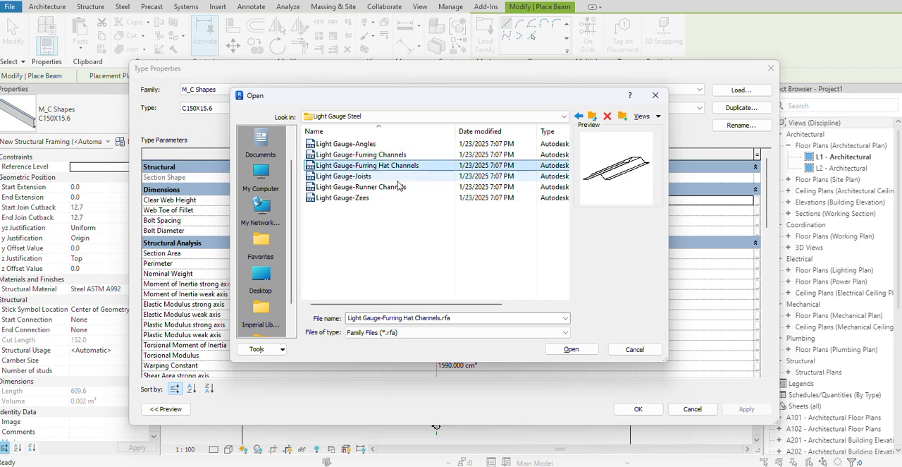
click(373, 176)
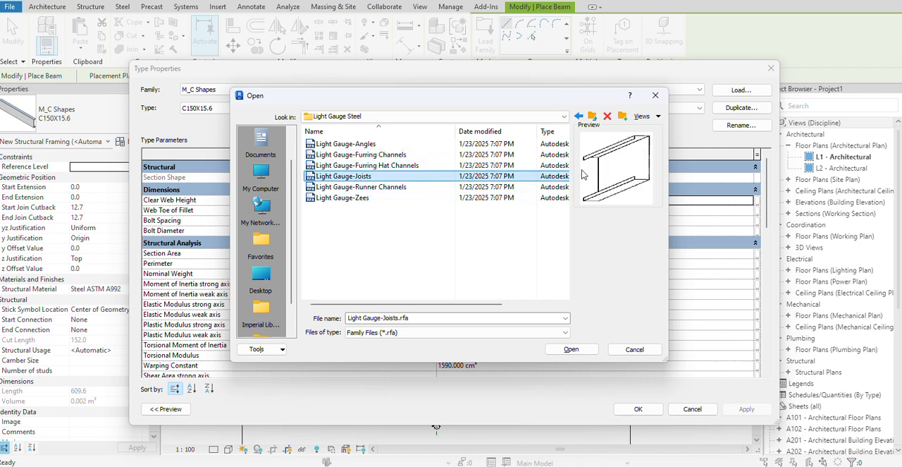
click(359, 187)
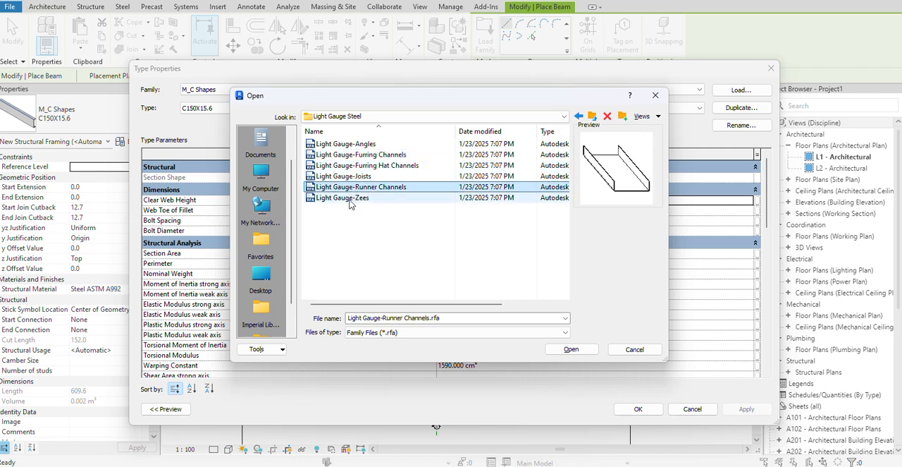
click(350, 199)
click(578, 115)
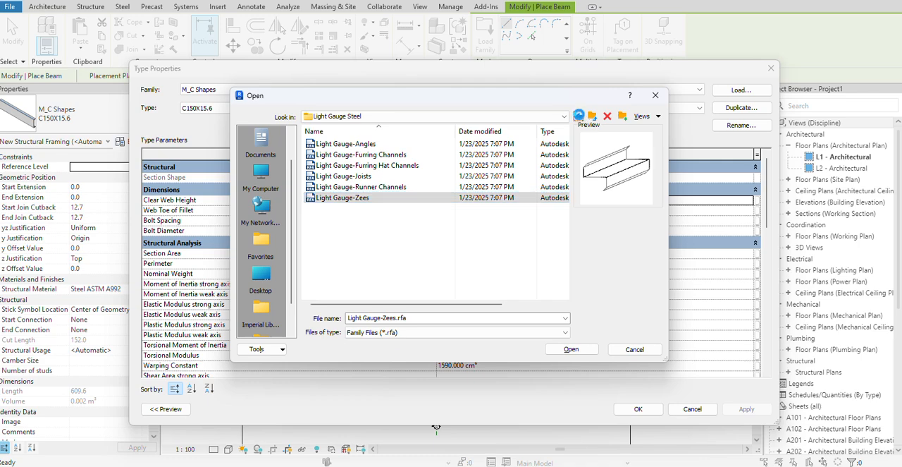
Preview the Precast Concrete families, from the double tees to the inverted tee, and return to Structural Framing.
double_click(341, 165)
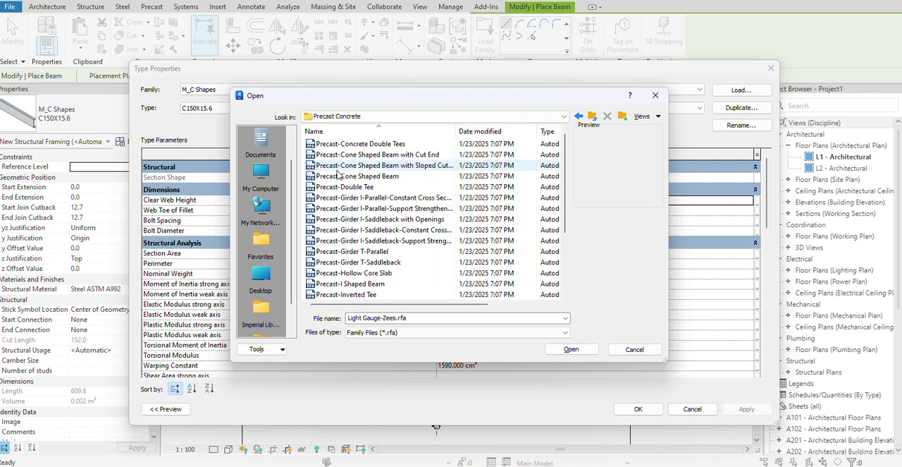
click(347, 145)
click(349, 154)
click(351, 165)
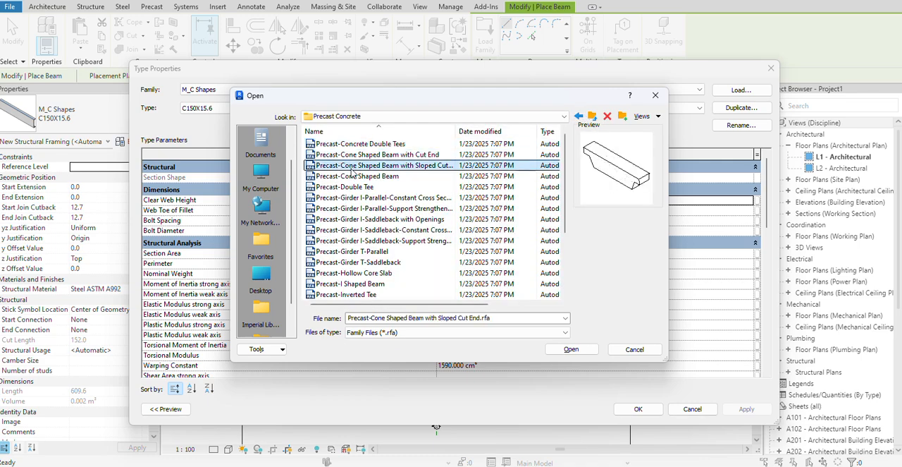
click(353, 176)
click(356, 187)
click(358, 197)
click(361, 209)
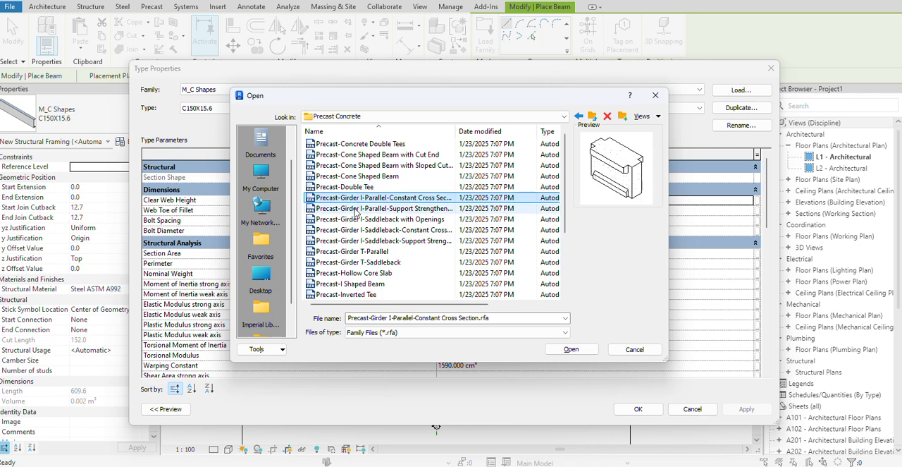
click(362, 230)
click(363, 262)
click(364, 273)
click(366, 284)
click(365, 294)
click(578, 115)
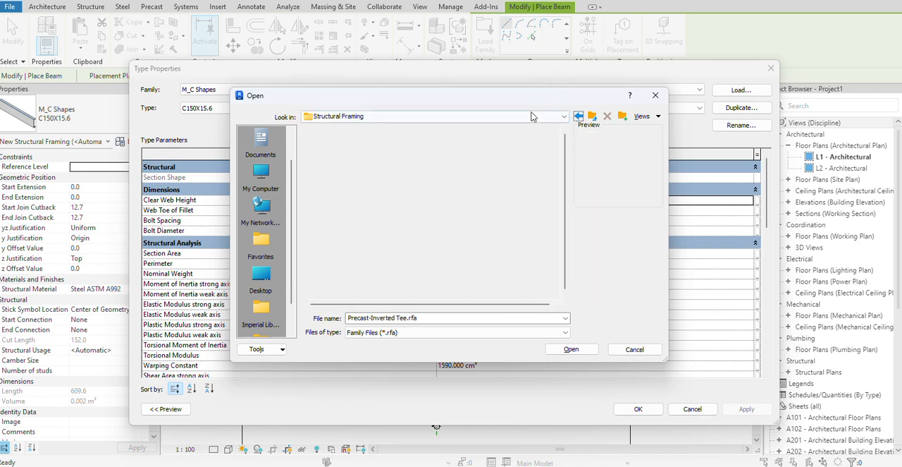
Preview the AISC 14.1 steel section families, from C Shapes to WT Shapes, and return to the Steel folder.
double_click(324, 178)
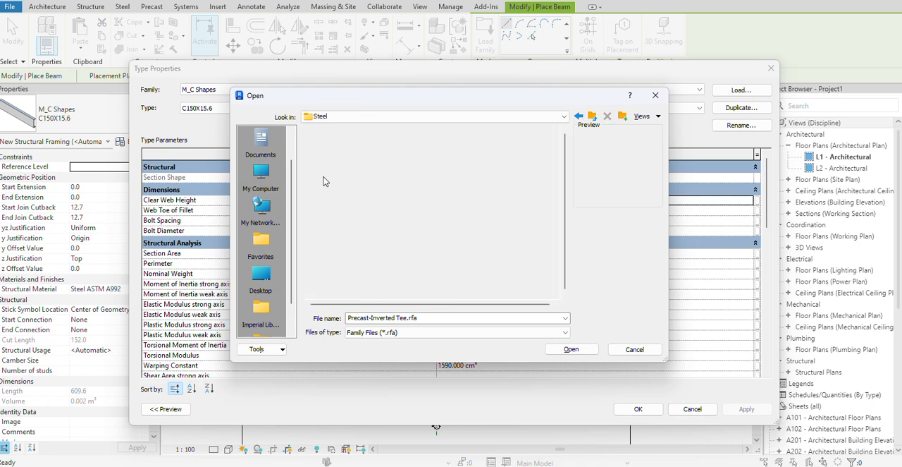
double_click(338, 145)
click(337, 144)
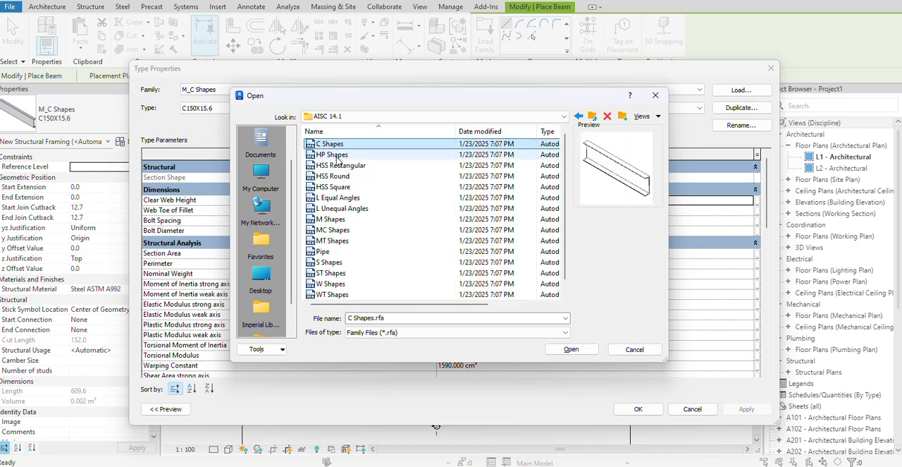
click(337, 154)
click(338, 165)
click(336, 186)
click(337, 176)
click(341, 198)
click(342, 209)
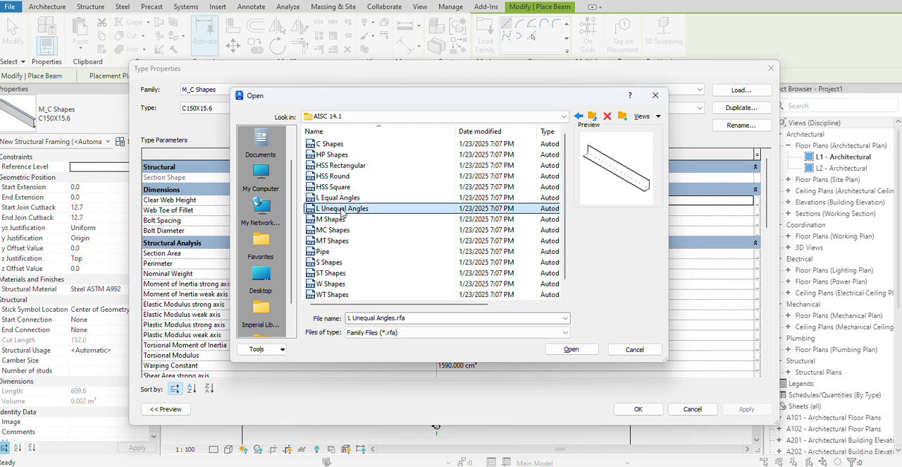
click(342, 220)
click(341, 229)
click(341, 240)
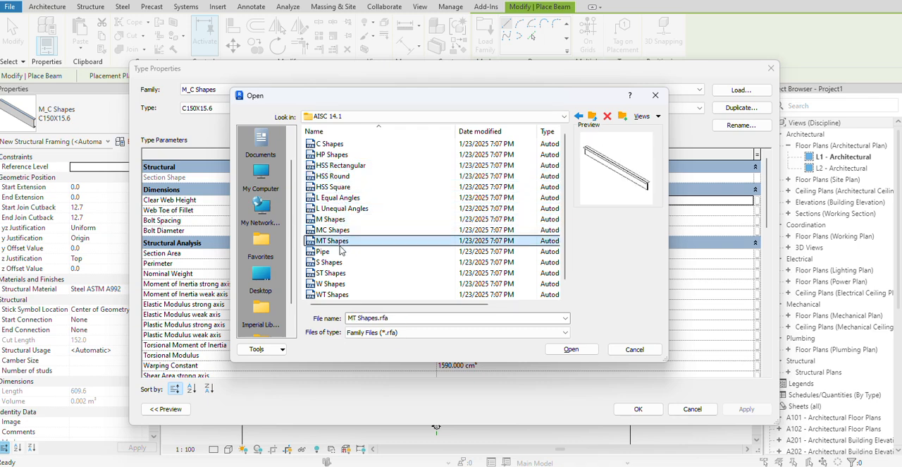
click(340, 251)
click(342, 264)
click(342, 273)
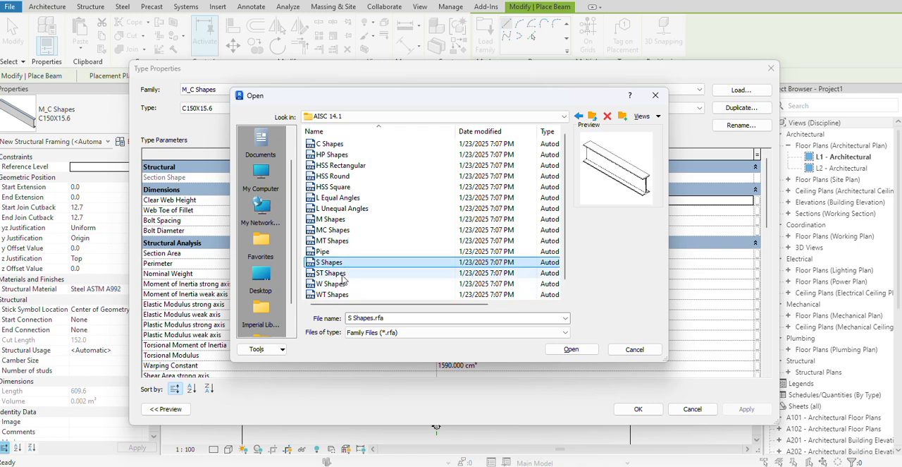
click(342, 283)
click(342, 294)
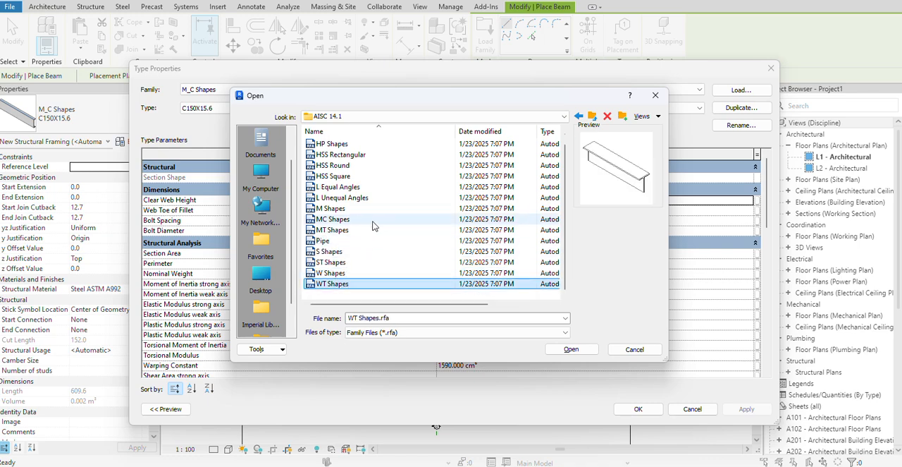
click(579, 117)
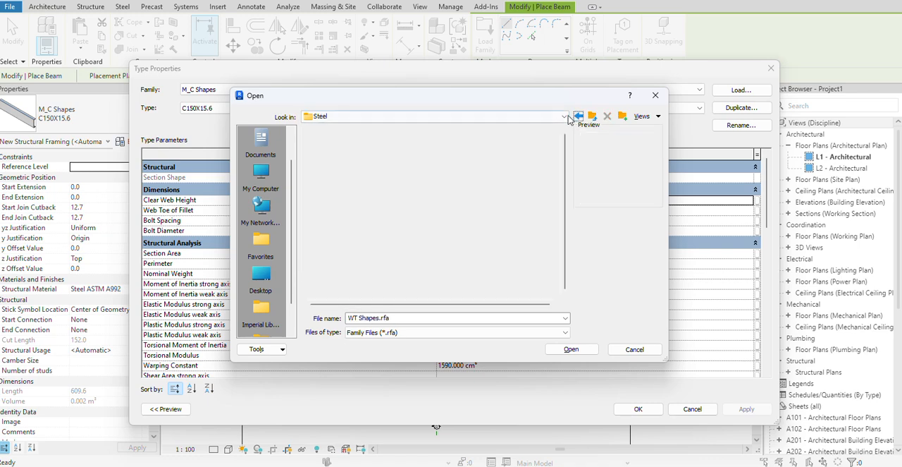
Preview the families in the Steel folder, from BG Joist Girder to HSS-Round Structural Tubing.
click(339, 165)
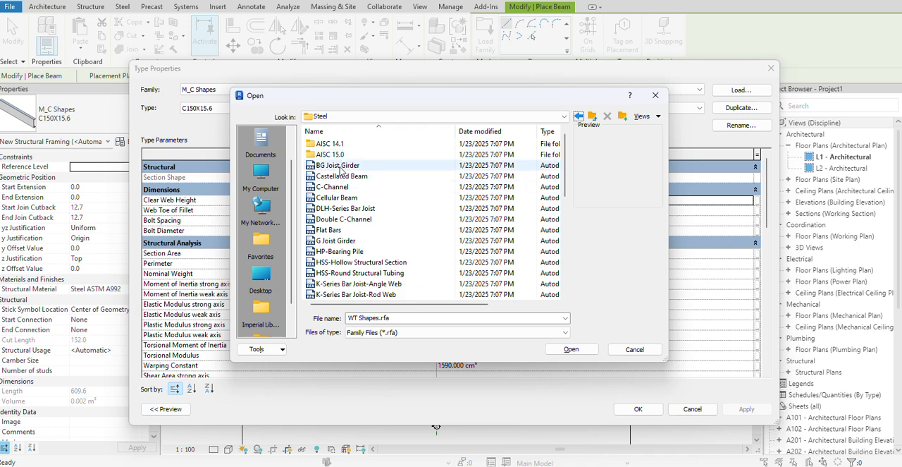
click(339, 176)
click(340, 188)
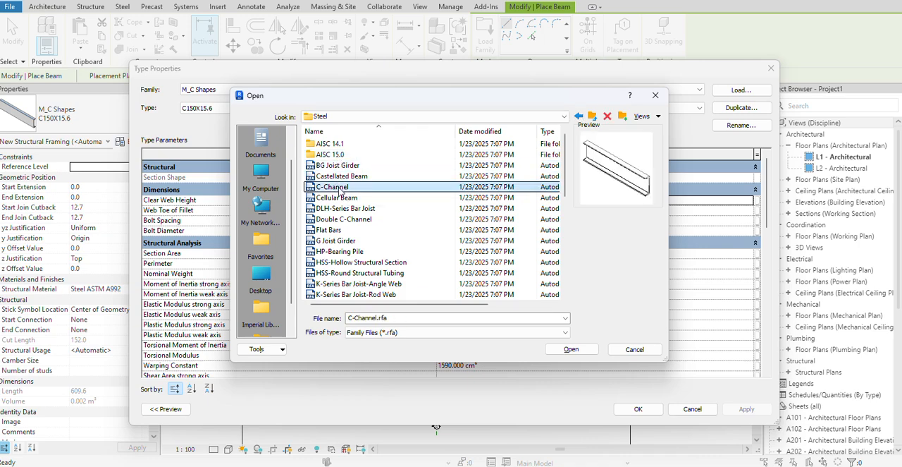
click(339, 198)
click(341, 219)
click(341, 230)
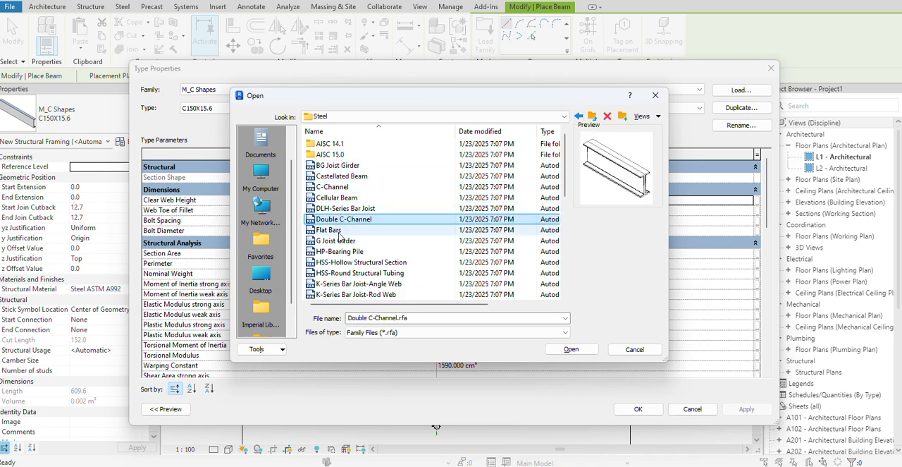
click(341, 241)
click(342, 251)
click(342, 263)
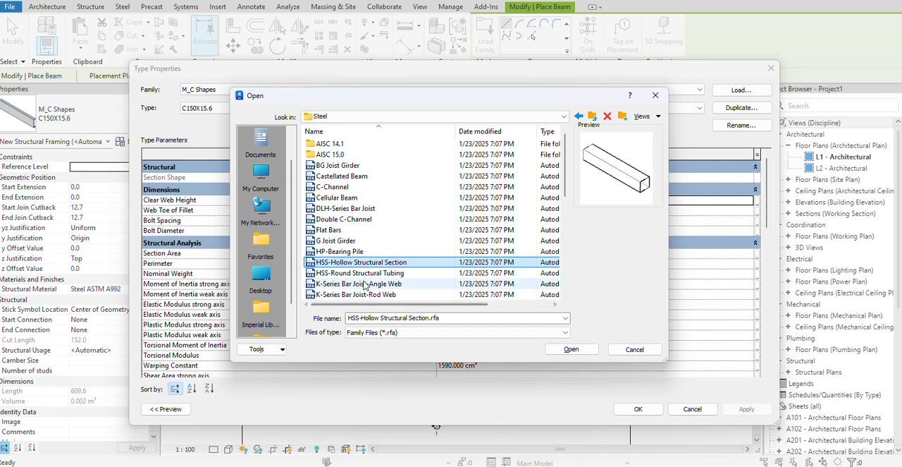
click(353, 284)
click(352, 273)
Preview the remaining Steel families, from the K-Series joists to the 9-panel SLH-Series joist, and close both dialogs without loading anything.
scroll(372, 251, down, 4)
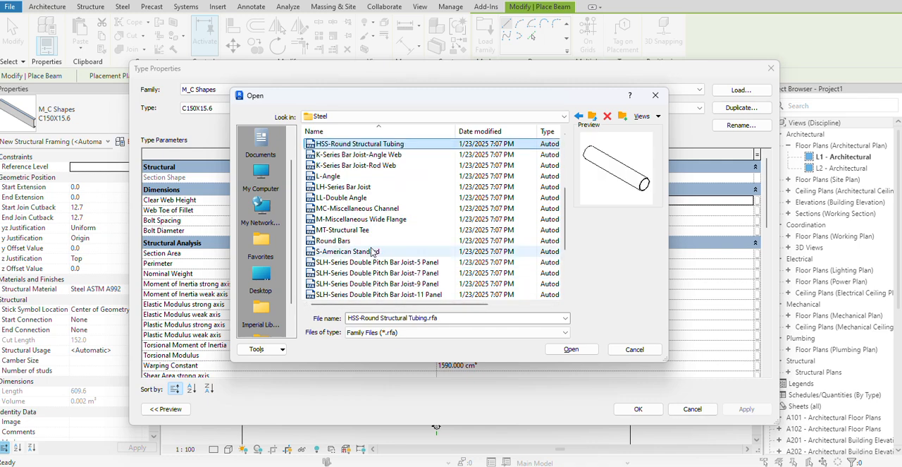
click(353, 165)
click(353, 155)
click(352, 187)
click(352, 198)
click(354, 219)
click(354, 241)
click(358, 262)
click(360, 272)
click(367, 283)
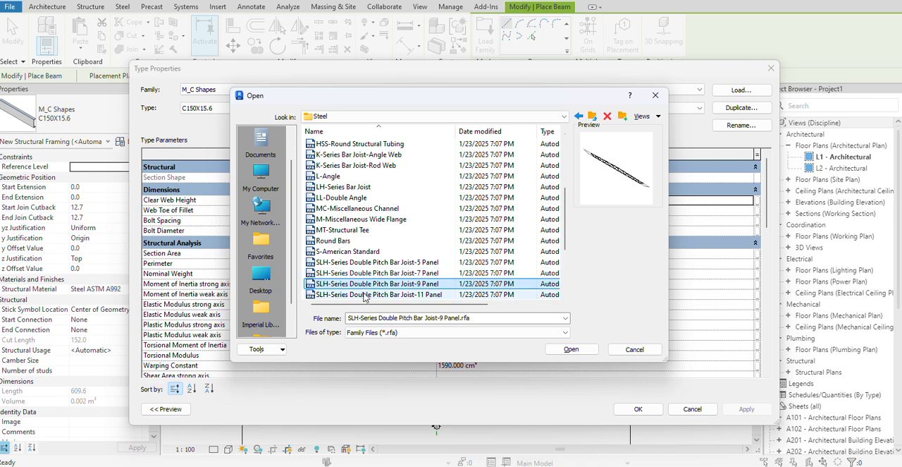
click(656, 96)
click(771, 69)
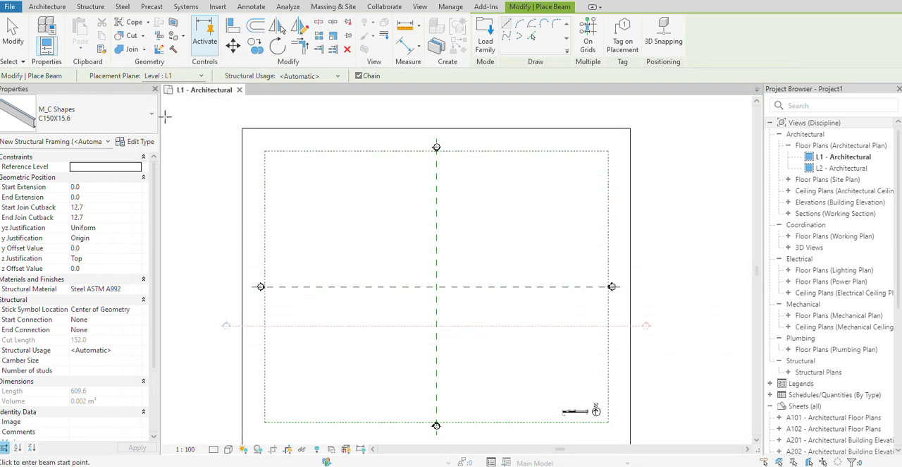
Draw a horizontal M_W Shapes W150X13 beam about 9000 mm long in the L1 - Architectural plan and end the beam command.
click(102, 118)
mouse_move(38, 280)
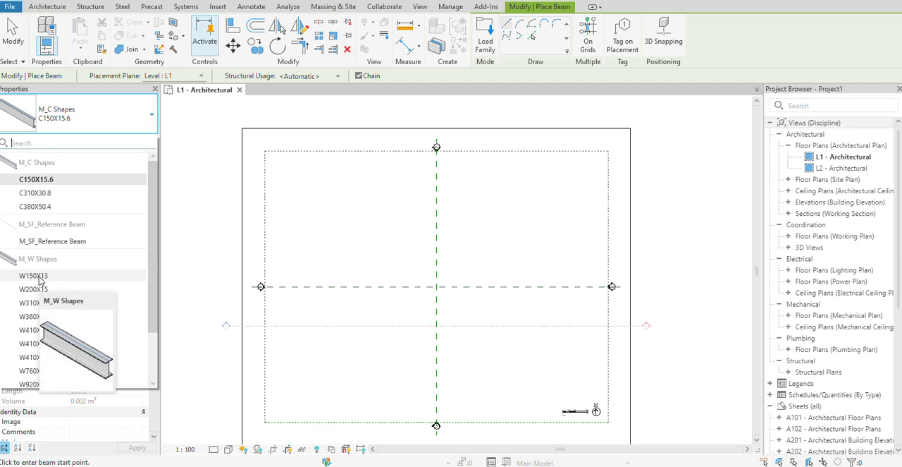
scroll(45, 320, down, 2)
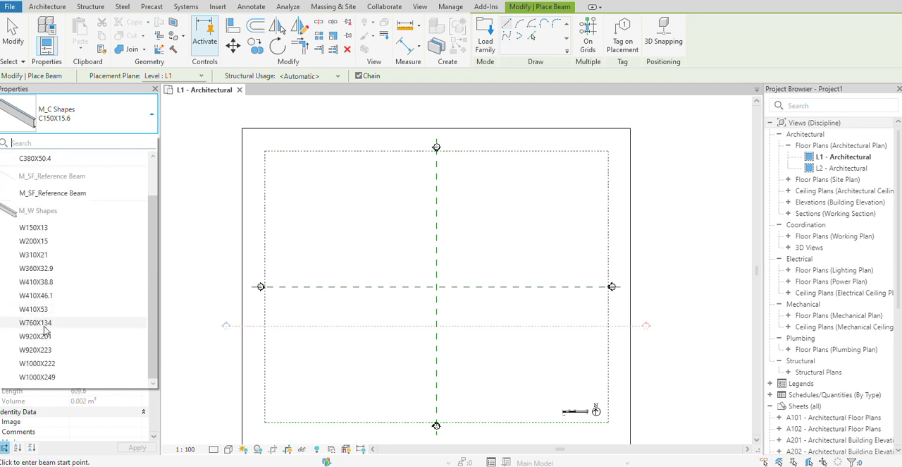
click(42, 227)
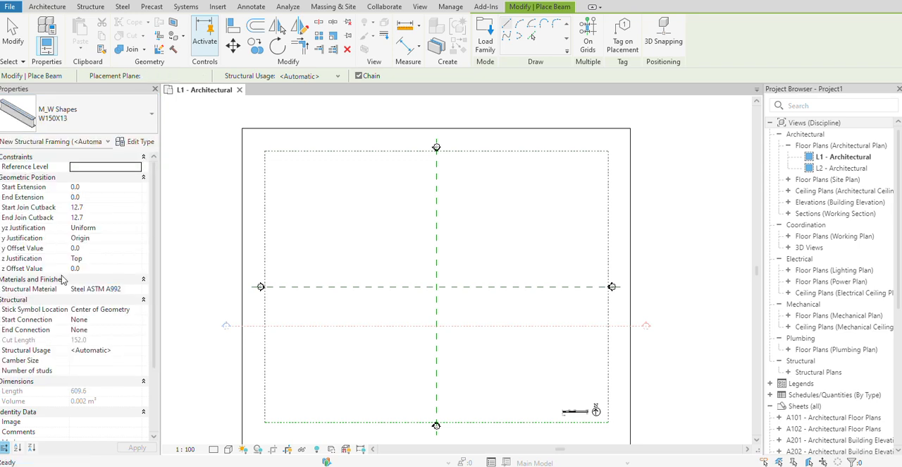
click(292, 207)
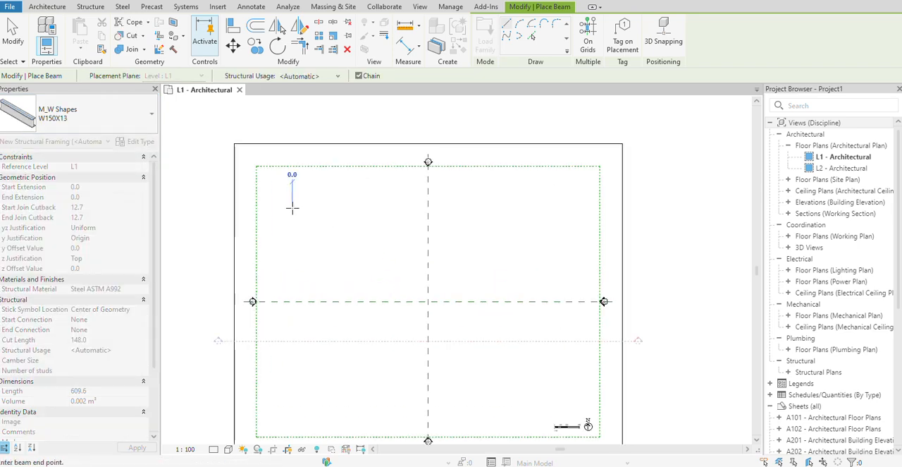
click(338, 208)
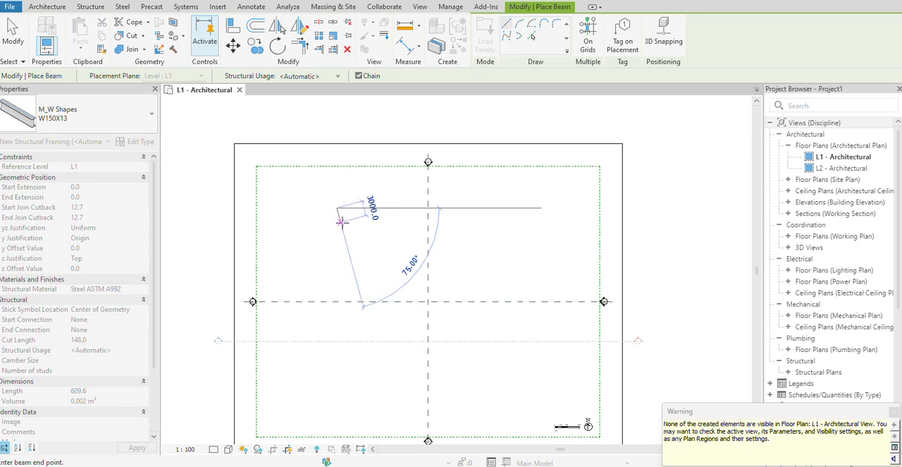
right_click(352, 219)
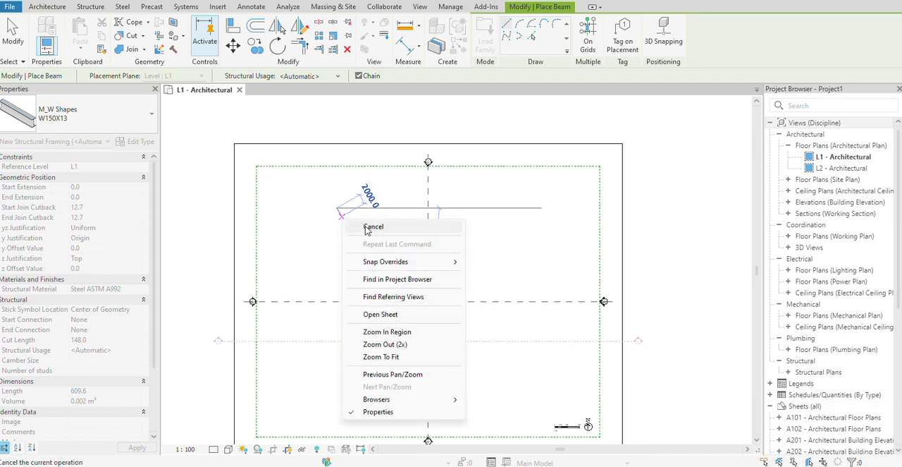
click(367, 228)
scroll(342, 209, up, 1)
right_click(368, 199)
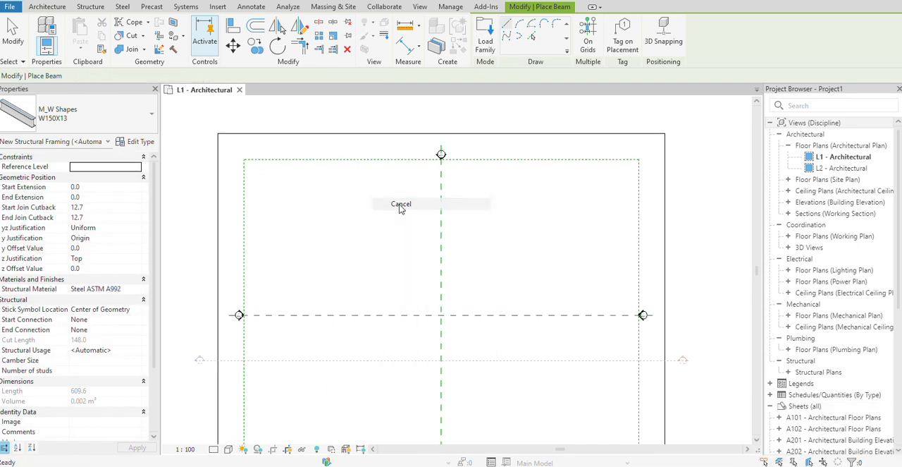
click(400, 206)
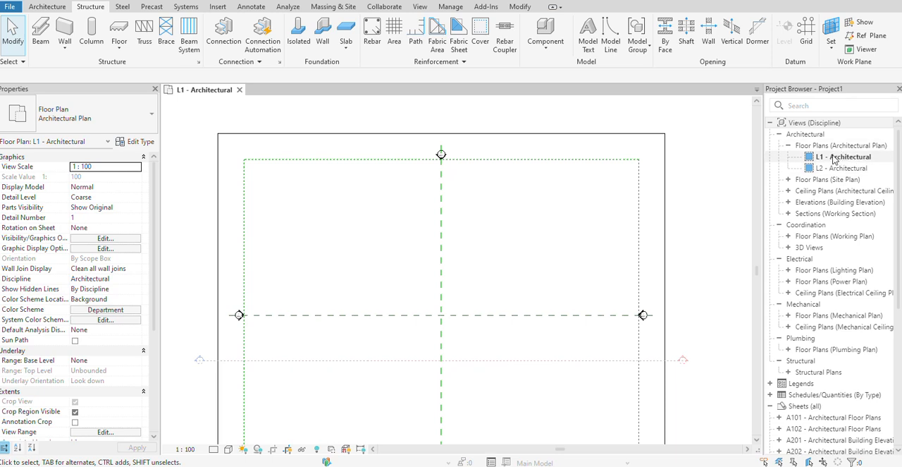
Open the L1 - Structural plan and set its detail level to Fine.
click(790, 372)
double_click(845, 384)
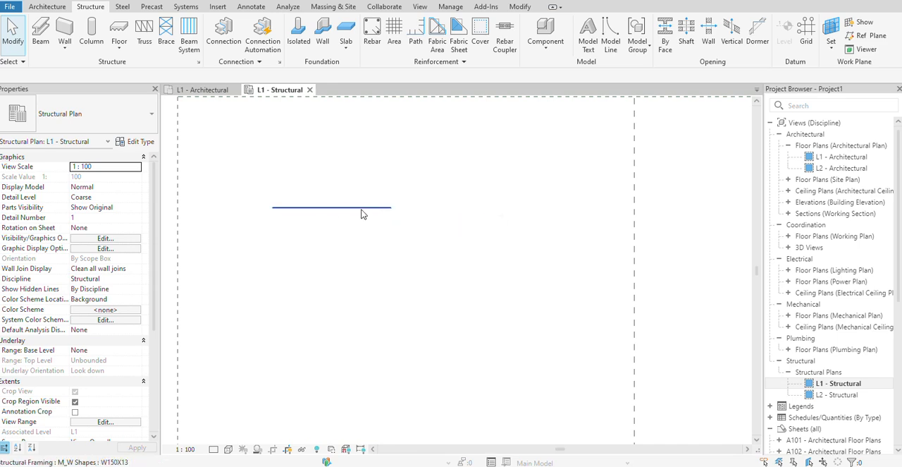
click(213, 449)
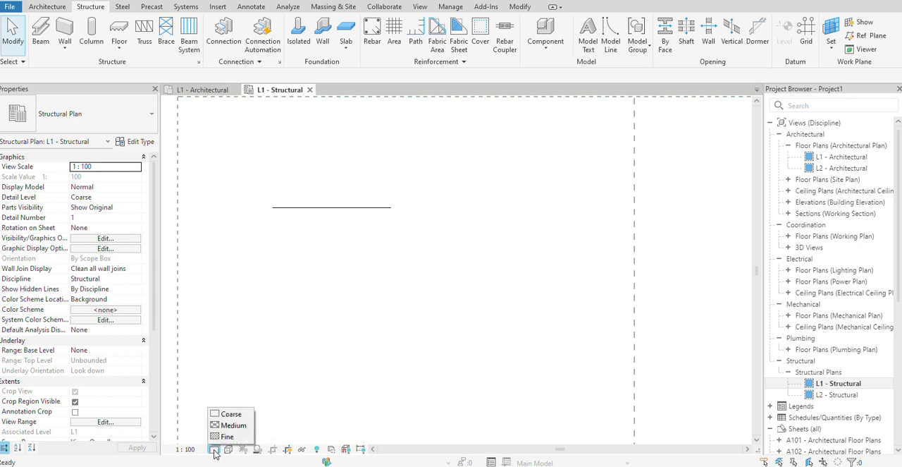
click(223, 438)
scroll(270, 224, up, 5)
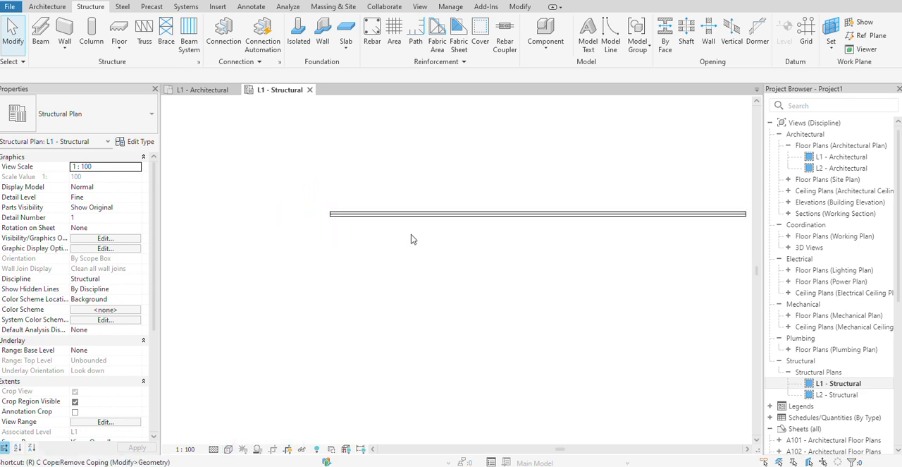
Set the visual style of the L1 - Structural plan to Realistic and inspect the beam up close.
click(229, 449)
click(247, 436)
scroll(339, 279, up, 2)
scroll(286, 265, up, 2)
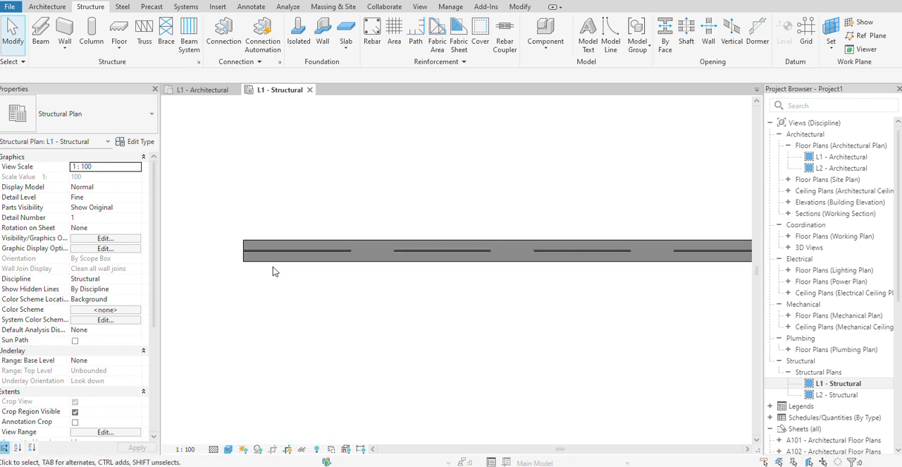
scroll(273, 267, down, 3)
middle_drag(395, 291, 380, 314)
scroll(281, 295, up, 3)
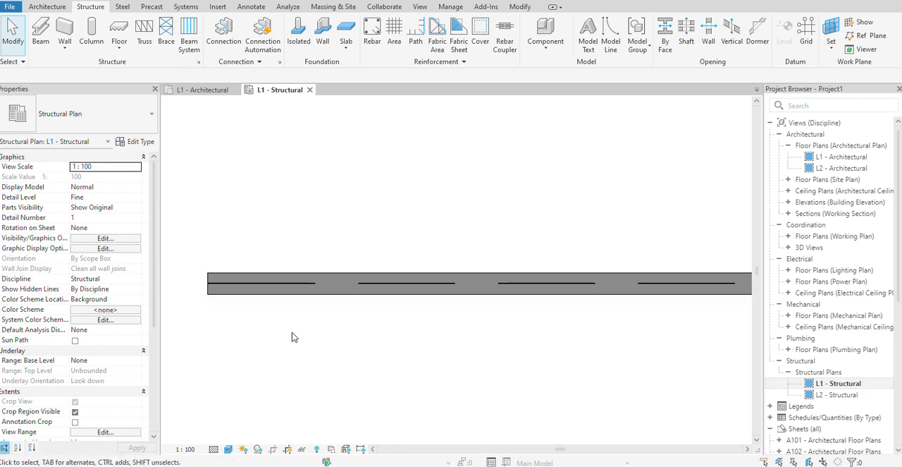
scroll(351, 300, down, 2)
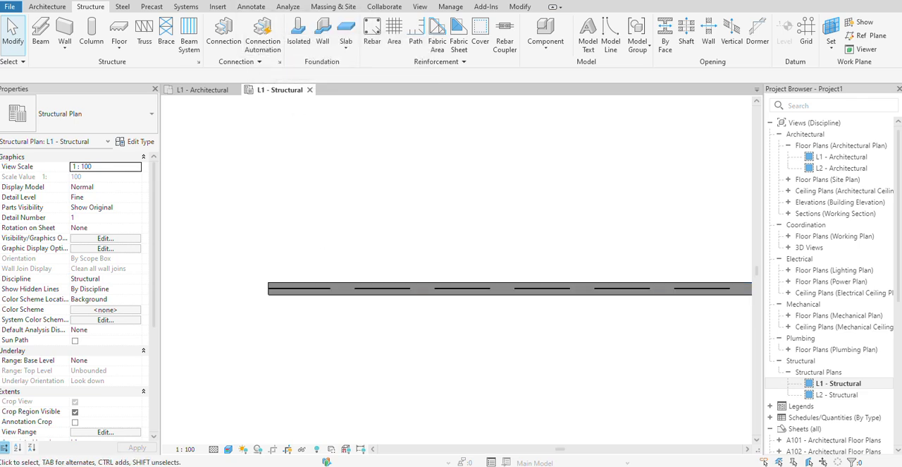
Open the default 3D view and change its visual style so the beam's surfaces display filled.
click(245, 1)
scroll(452, 239, up, 5)
scroll(482, 252, up, 6)
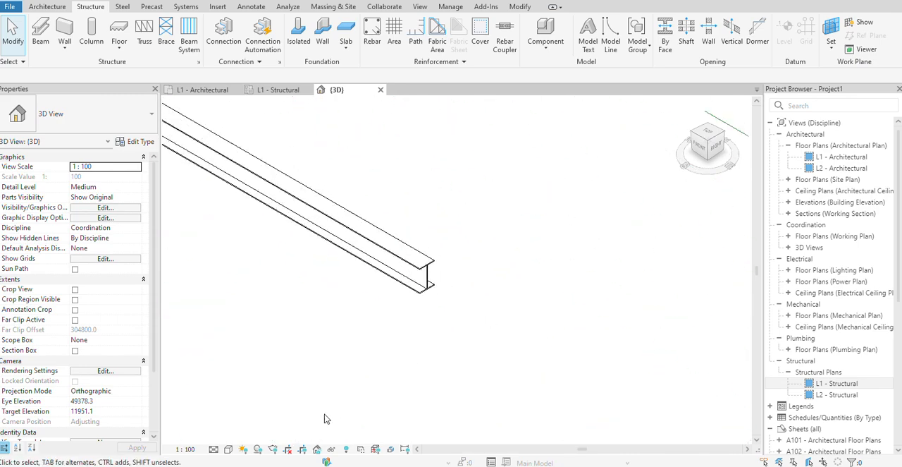
click(228, 449)
click(253, 444)
scroll(453, 289, up, 1)
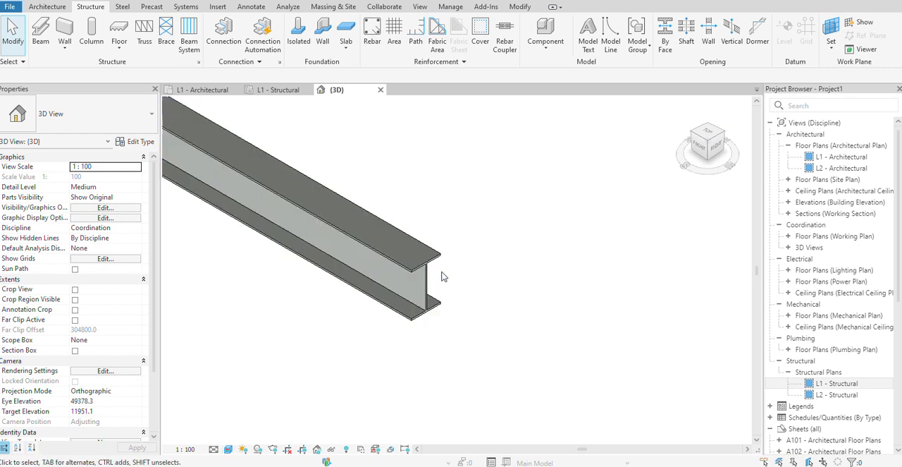
Select the beam in 3D and review the type properties of W150X13, leaving the parameters as they are.
click(414, 275)
scroll(416, 279, down, 2)
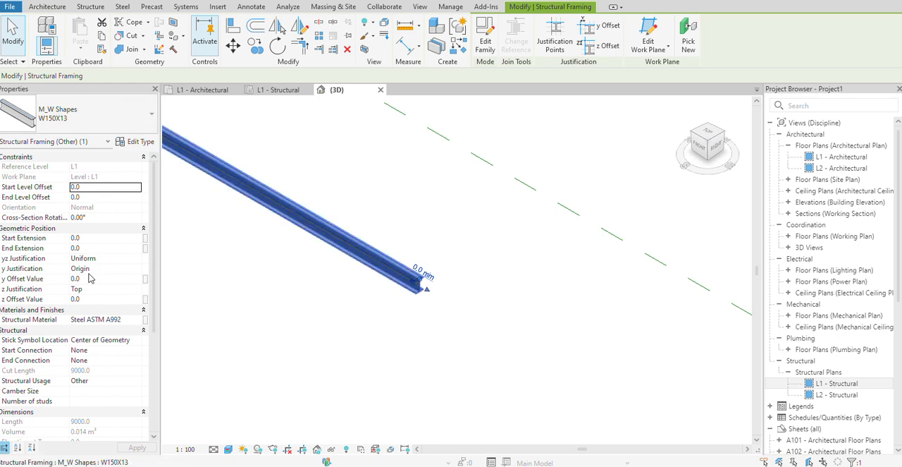
scroll(204, 249, down, 3)
scroll(258, 268, up, 2)
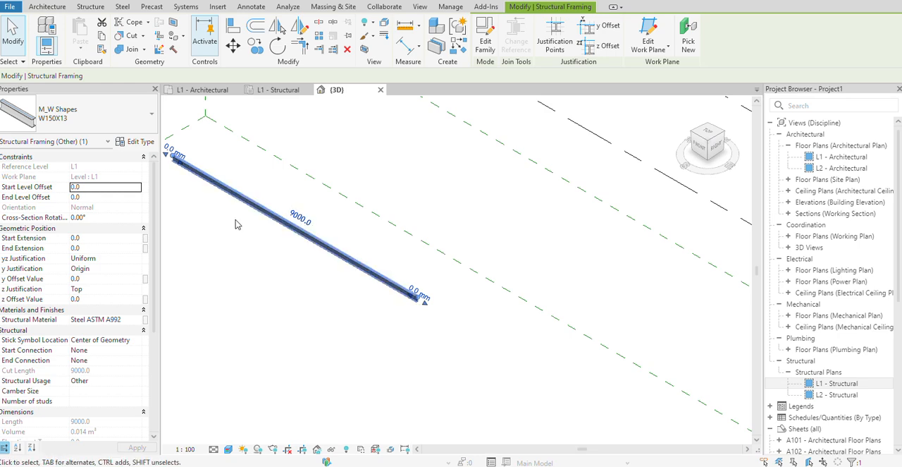
click(145, 141)
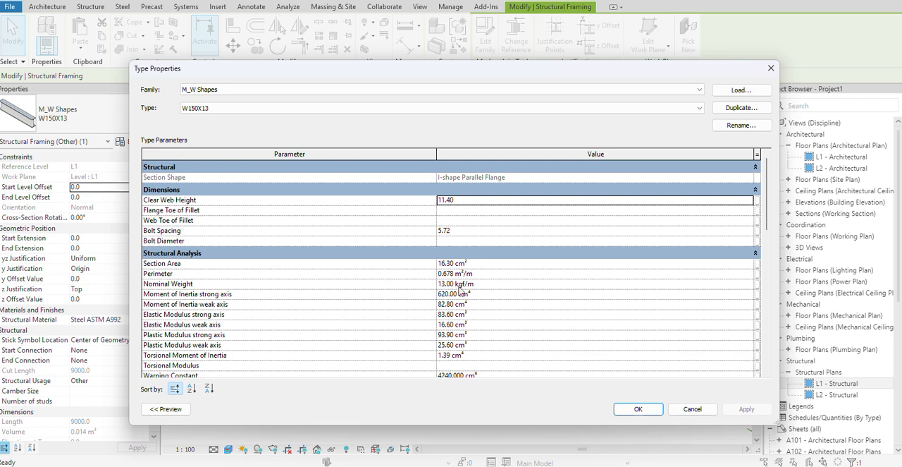
scroll(196, 332, down, 2)
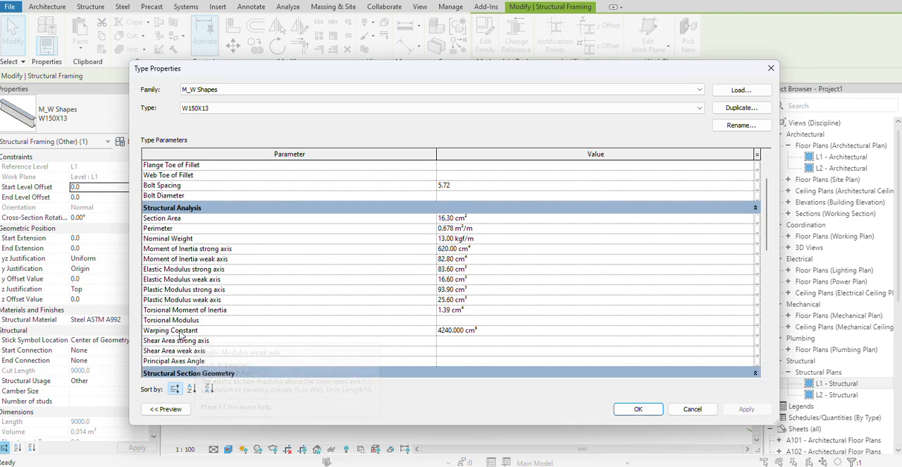
scroll(465, 279, up, 2)
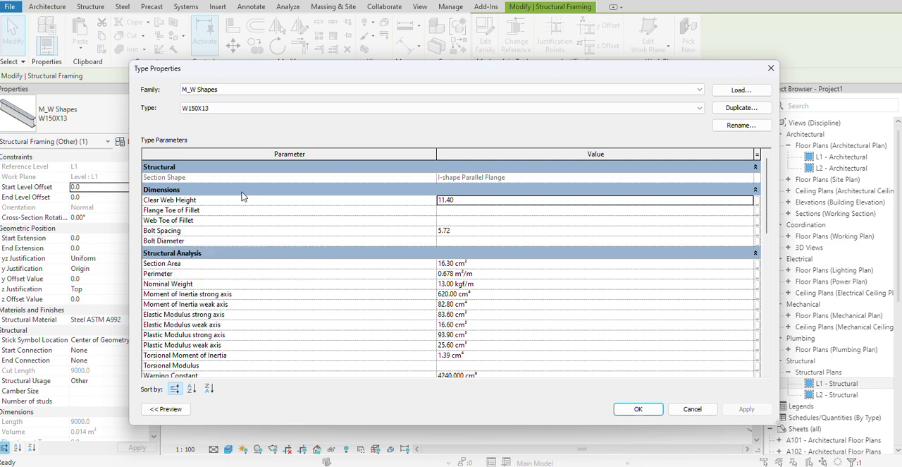
click(638, 409)
Open the East - Architectural elevation and examine the beam's position relative to level L1.
scroll(374, 353, down, 2)
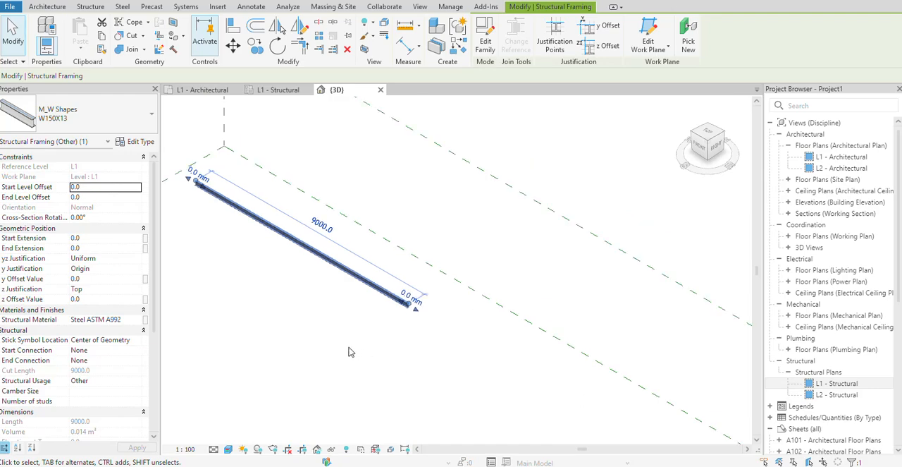
double_click(803, 203)
double_click(832, 215)
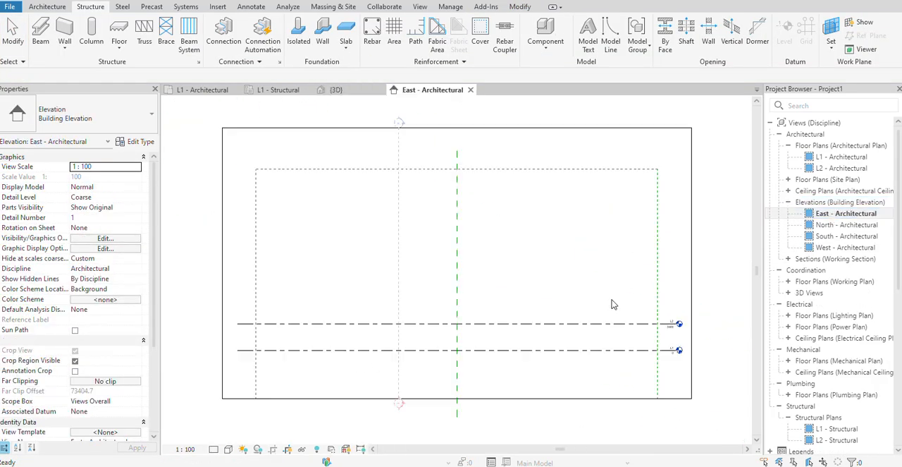
click(596, 350)
scroll(621, 368, up, 5)
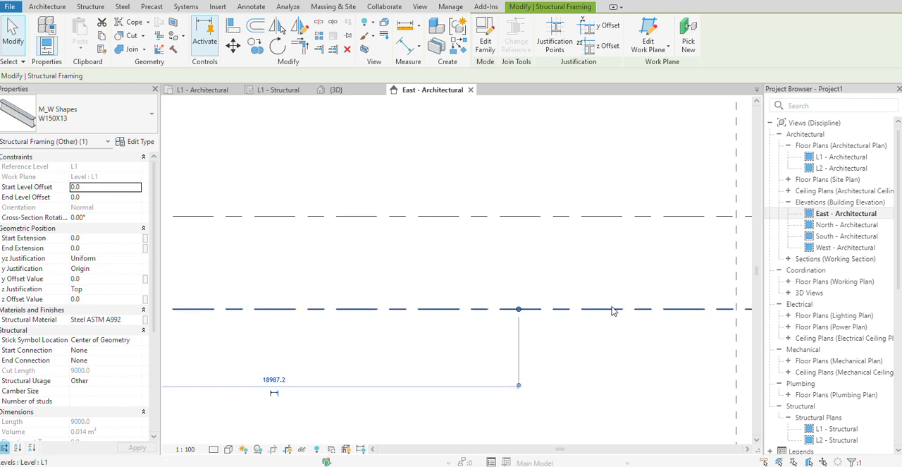
scroll(611, 308, down, 3)
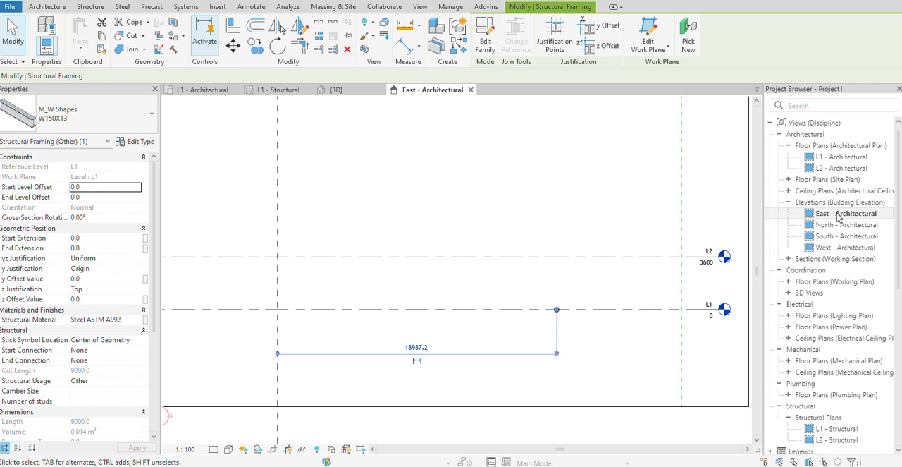
Set the detail level of the East - Architectural elevation to Fine and inspect the beam's cross-section at level L1.
click(228, 450)
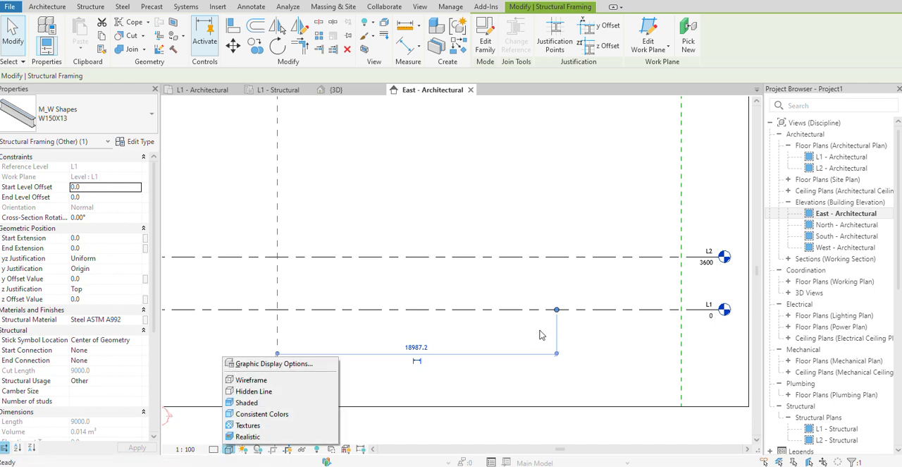
click(649, 350)
click(214, 449)
click(226, 440)
scroll(576, 328, up, 1)
scroll(576, 330, up, 3)
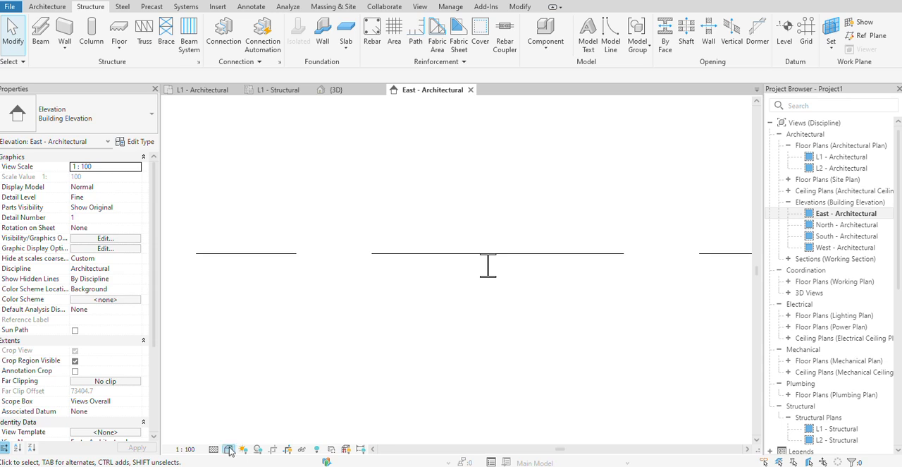
scroll(564, 262, down, 1)
scroll(502, 267, up, 4)
Open the North - Architectural elevation and examine the beam lengthwise at level L1.
double_click(846, 224)
scroll(624, 340, up, 3)
scroll(628, 350, up, 3)
middle_drag(636, 361, 556, 326)
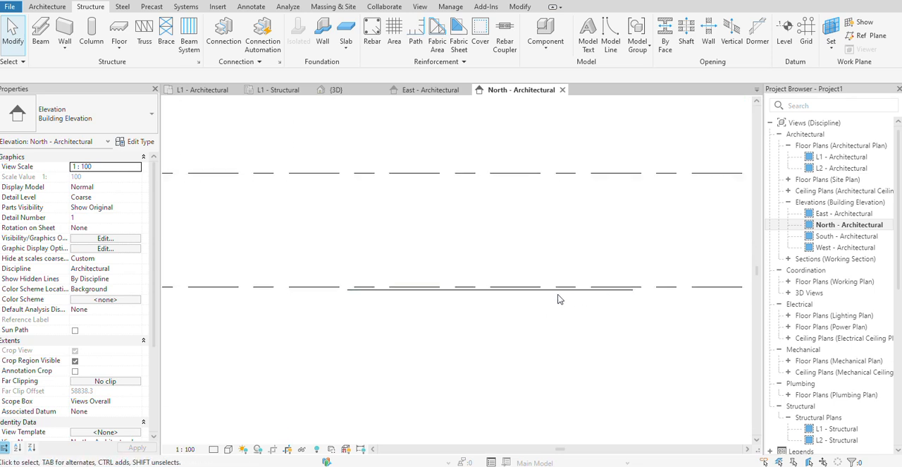
Set the detail level of the North - Architectural elevation to Fine and inspect the beam's end at level L1.
click(215, 449)
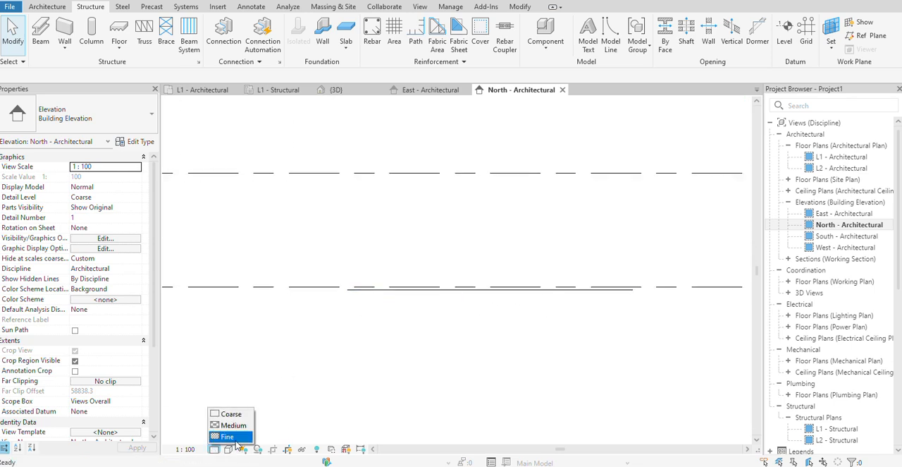
click(237, 439)
scroll(465, 311, down, 2)
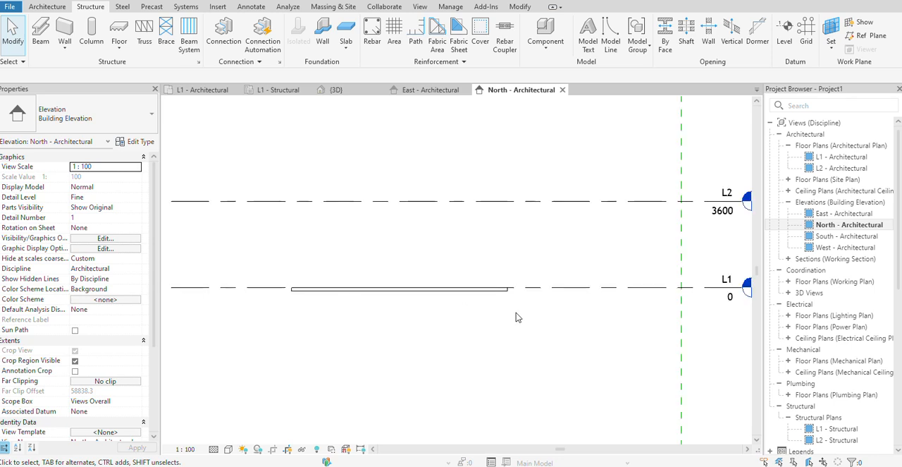
scroll(652, 307, up, 1)
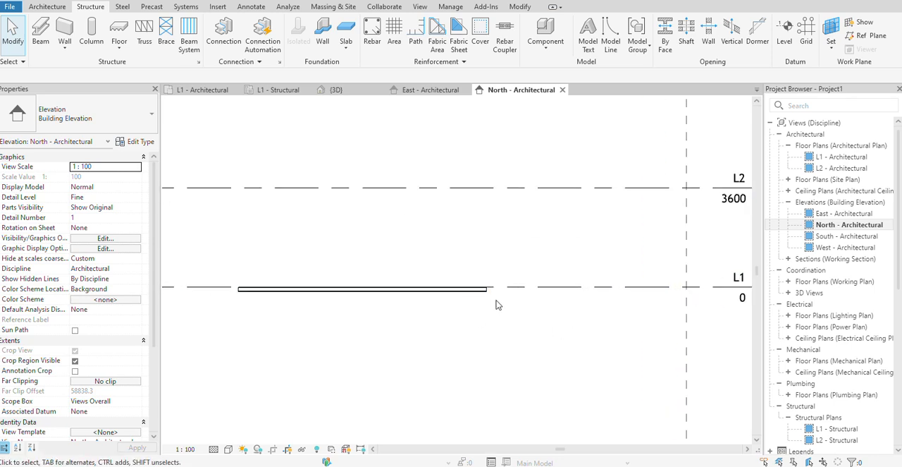
scroll(496, 301, up, 2)
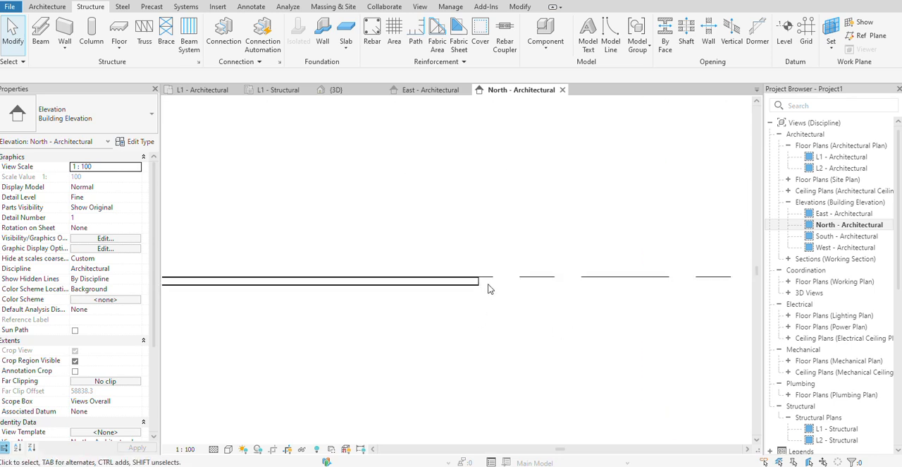
Set the visual style of the North - Architectural elevation to Realistic and inspect the beam along its length.
click(228, 449)
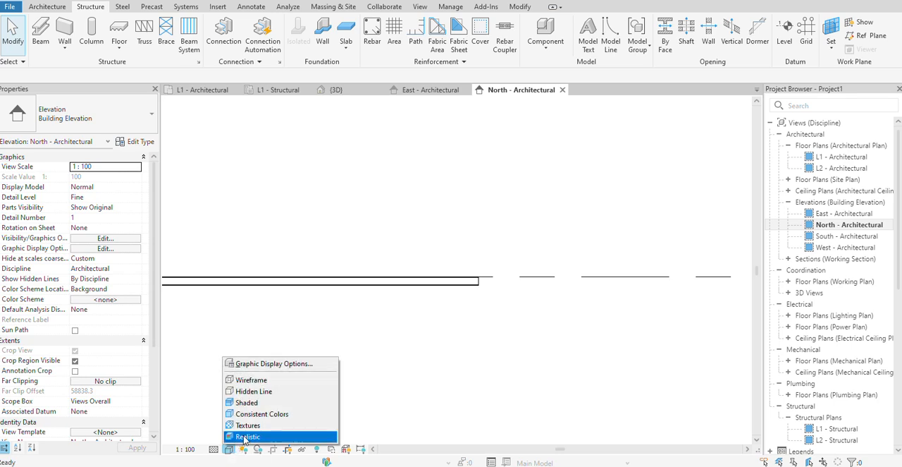
click(254, 439)
scroll(449, 333, down, 3)
scroll(264, 275, up, 5)
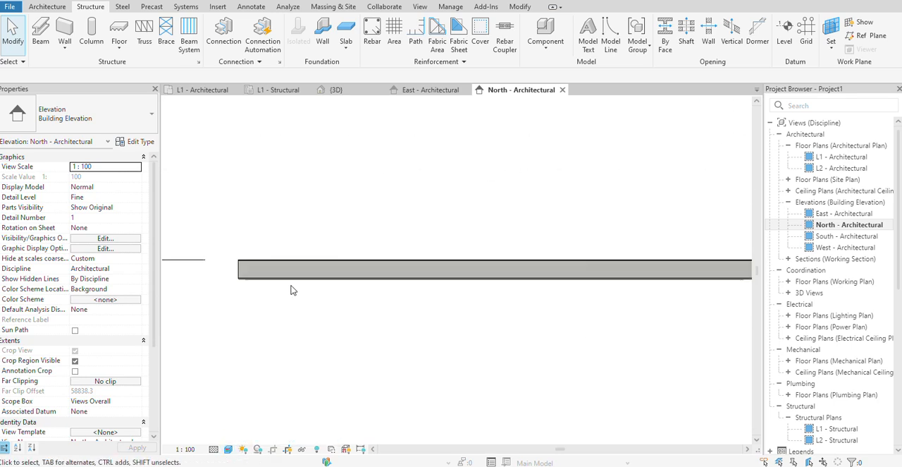
scroll(294, 300, down, 2)
scroll(321, 314, down, 1)
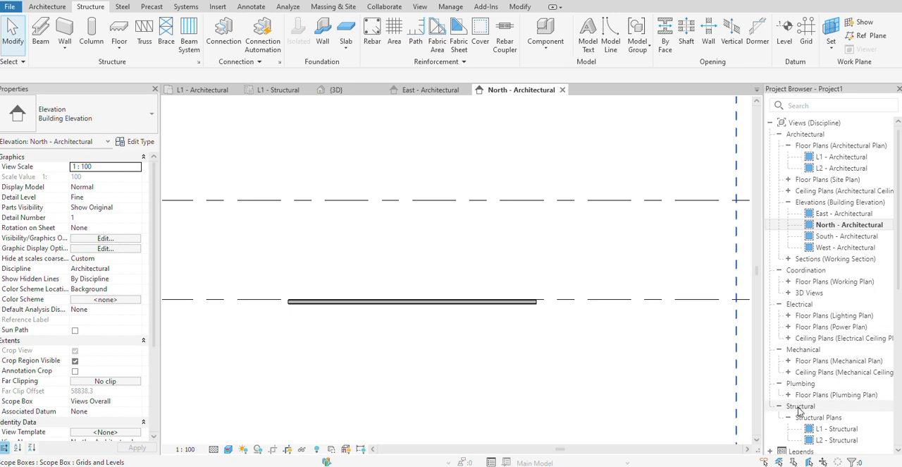
Open the L1 - Structural plan with the beam in view.
double_click(838, 429)
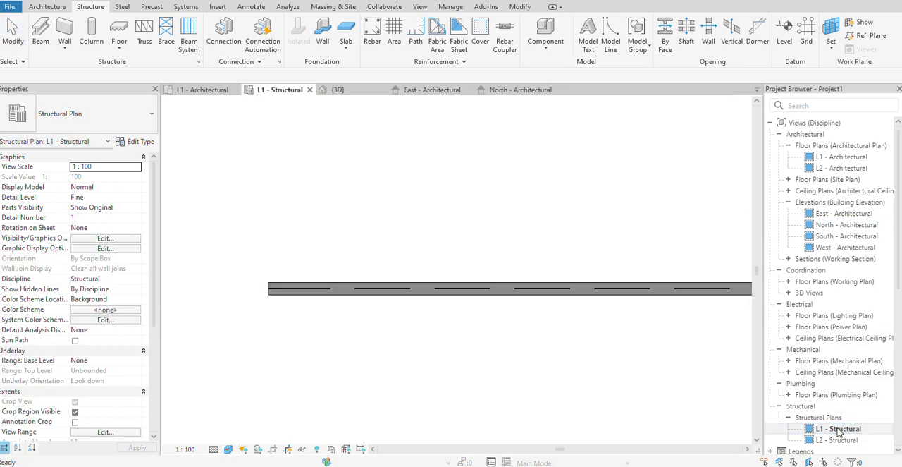
scroll(612, 226, down, 3)
scroll(444, 232, up, 1)
middle_drag(529, 228, 397, 257)
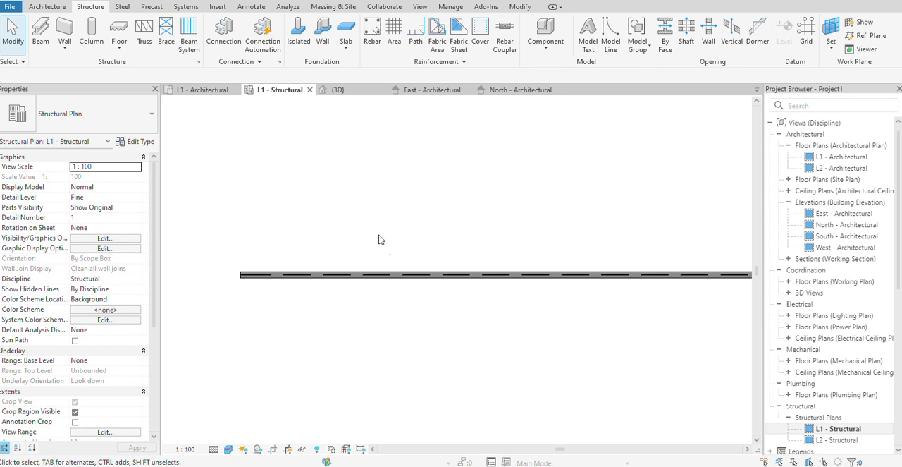
Start placing vertical structural columns with the placement set to Height and the top constrained to level L2.
click(92, 32)
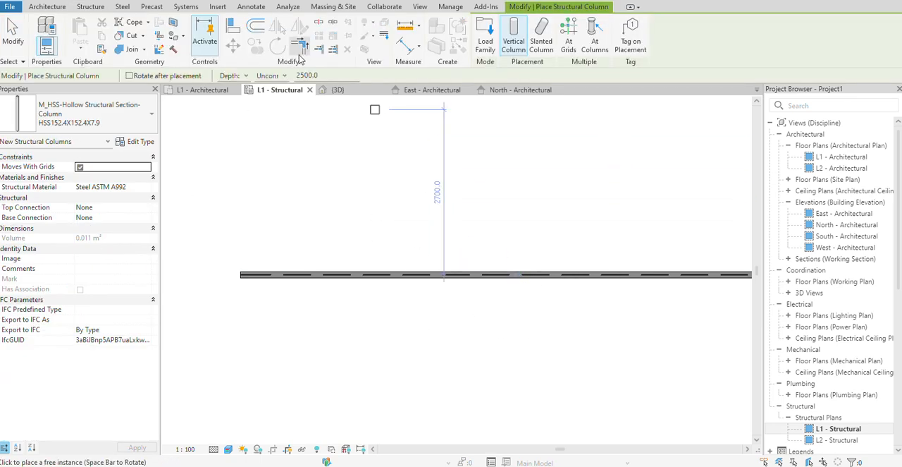
click(242, 76)
click(231, 95)
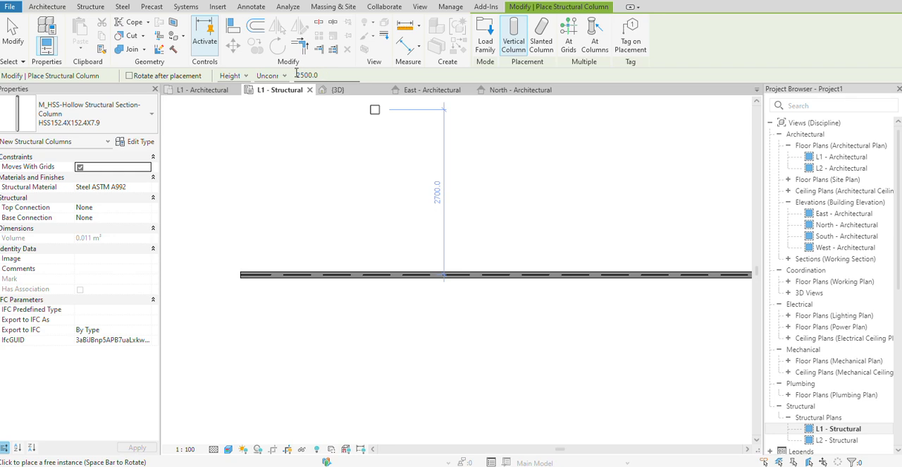
text(36)
click(279, 77)
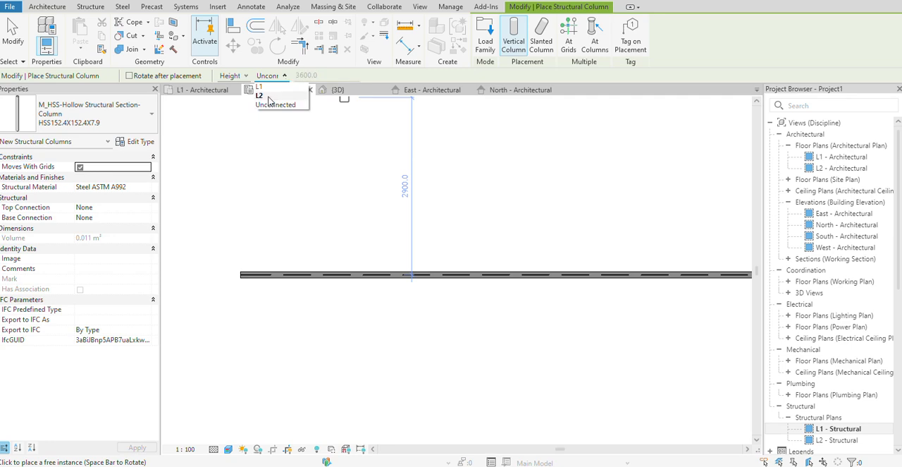
click(259, 96)
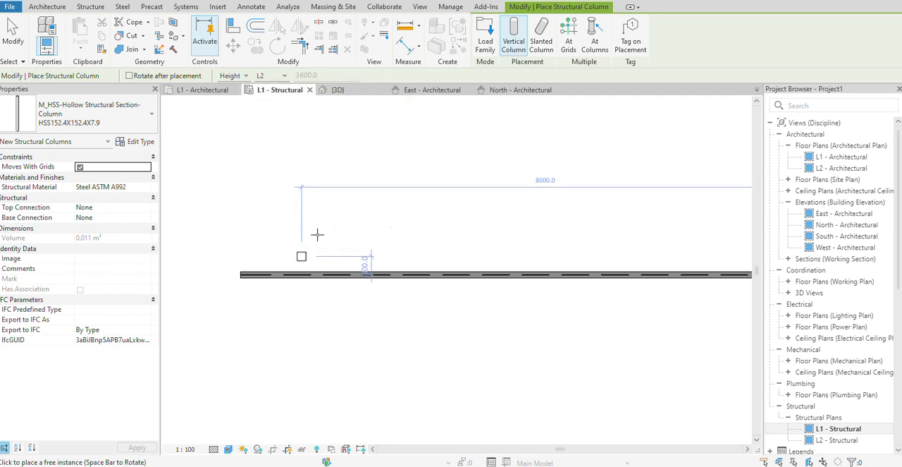
Place a UC-Universal Column of type 203x203x46UC at each end of the beam in the L1 - Structural plan.
click(98, 114)
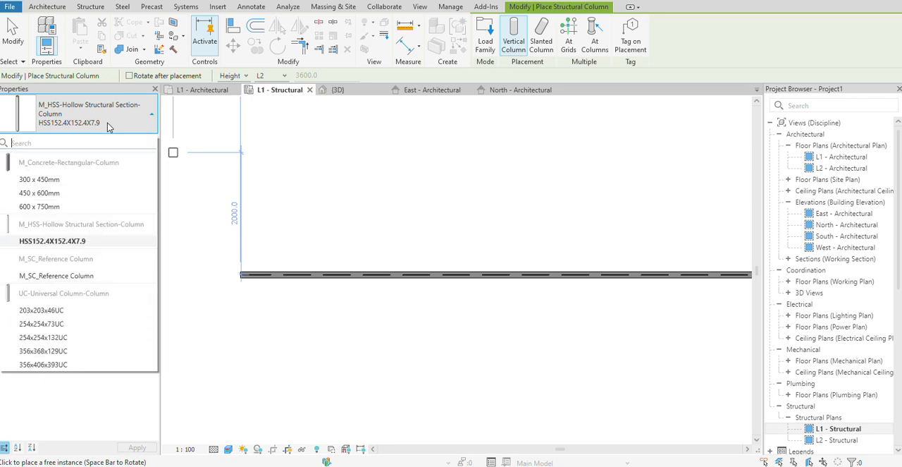
click(43, 311)
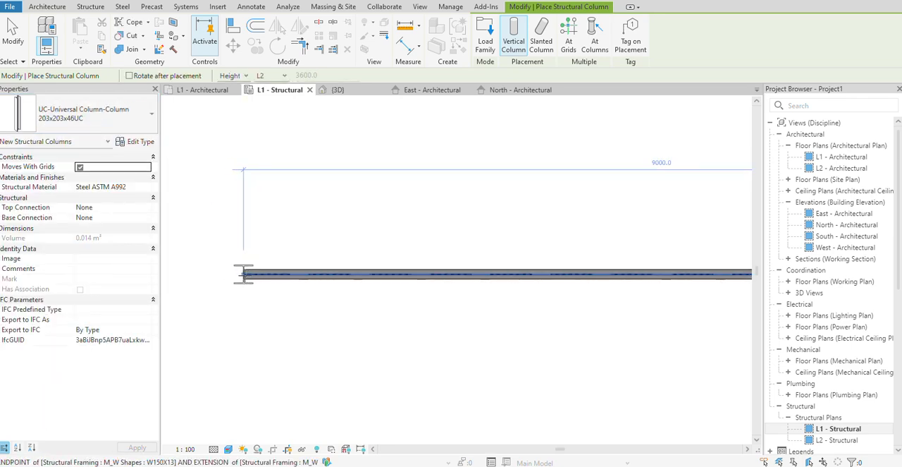
scroll(438, 288, down, 2)
middle_drag(662, 289, 478, 288)
scroll(569, 280, up, 3)
right_click(607, 219)
click(639, 226)
scroll(499, 232, down, 2)
right_click(467, 209)
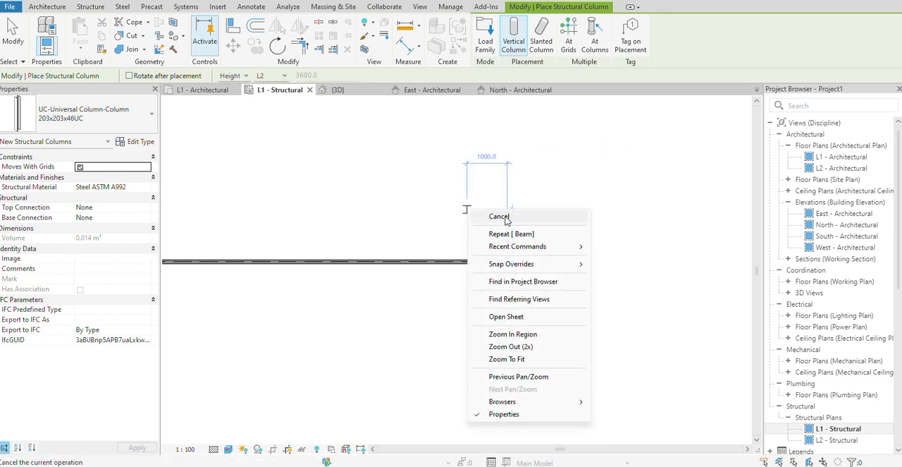
click(505, 217)
scroll(421, 230, down, 2)
middle_drag(421, 230, 485, 223)
Open the East - Architectural elevation and examine the column's extent between levels L1 and L2.
double_click(845, 214)
scroll(595, 296, down, 5)
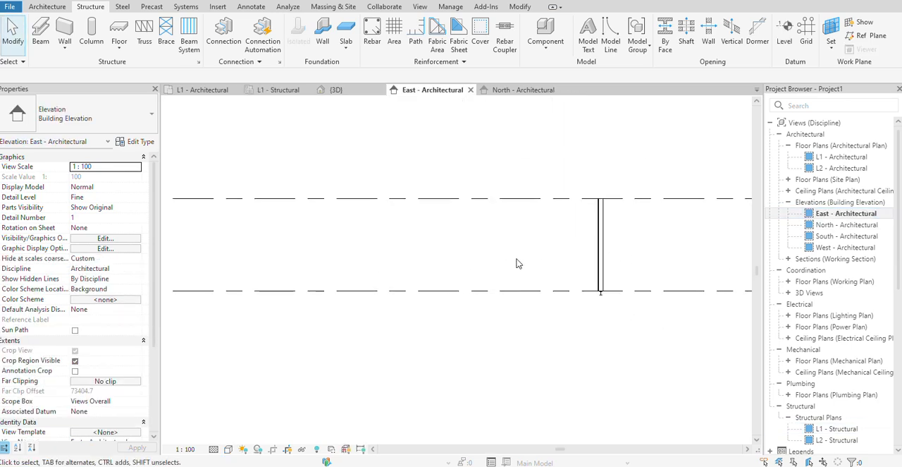
scroll(656, 266, down, 3)
middle_drag(656, 266, 585, 251)
scroll(407, 266, down, 1)
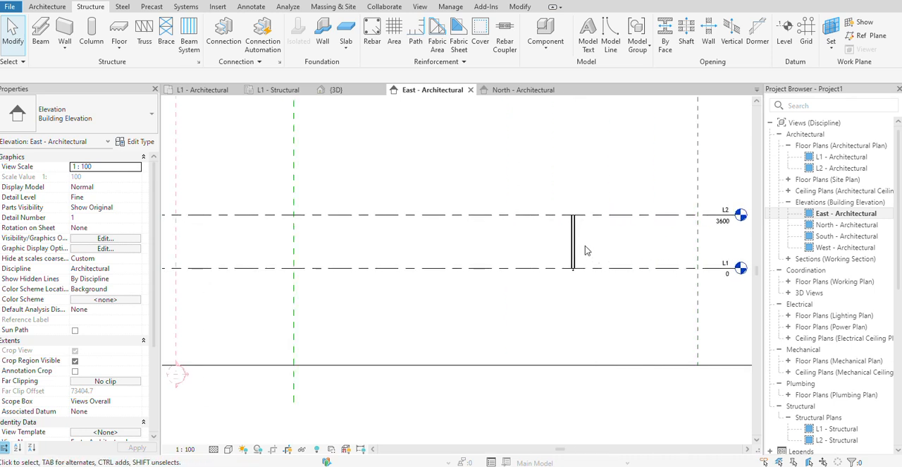
scroll(586, 247, down, 1)
scroll(589, 243, up, 1)
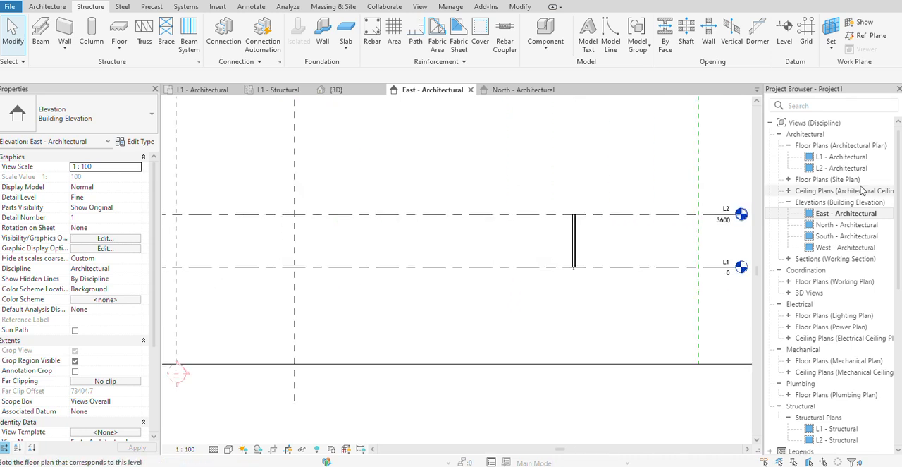
Open the North - Architectural elevation, examine both columns between L1 and L2, and select the beam at level L1.
double_click(846, 225)
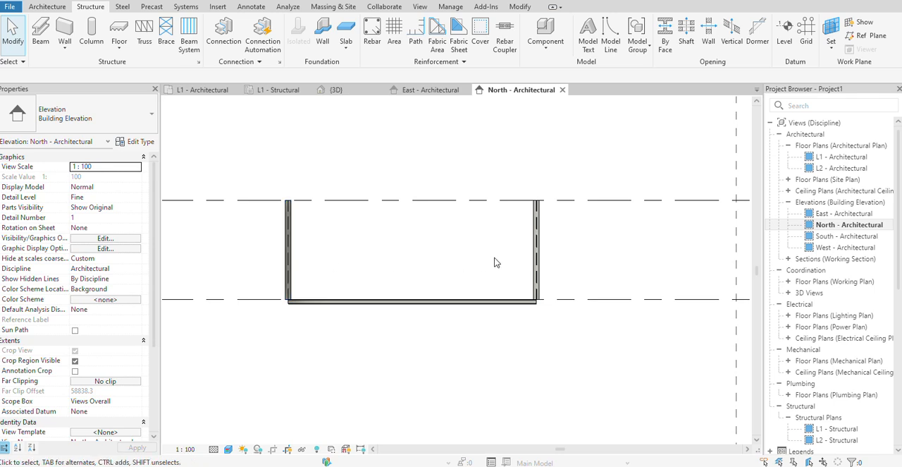
scroll(471, 304, up, 1)
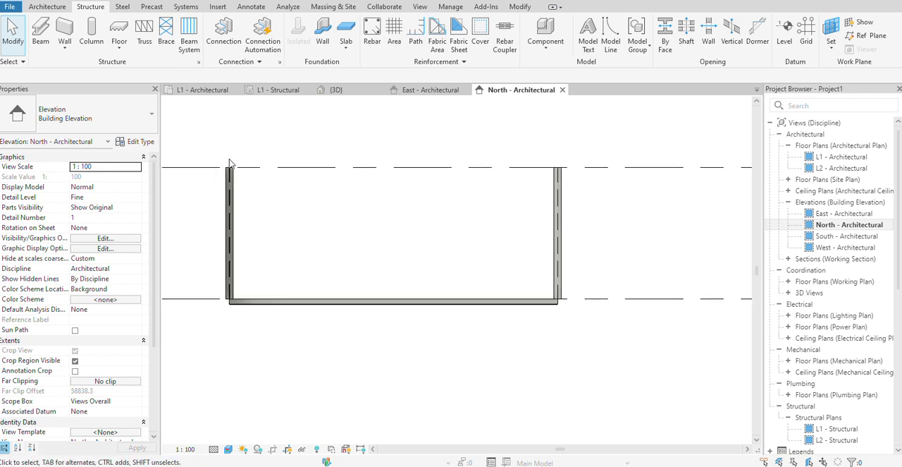
scroll(502, 314, down, 3)
scroll(575, 312, up, 2)
scroll(585, 312, down, 2)
click(494, 307)
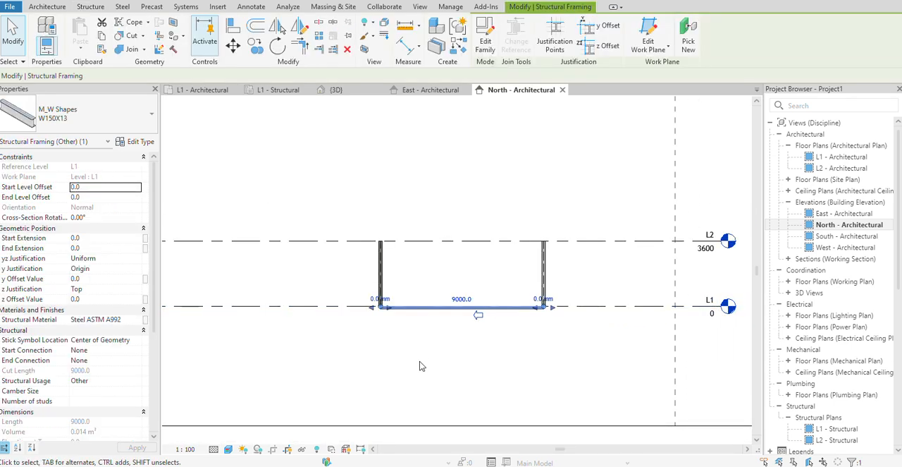
Open the L2 - Structural plan and place a W150X13 beam from one column to the other.
click(838, 440)
double_click(838, 440)
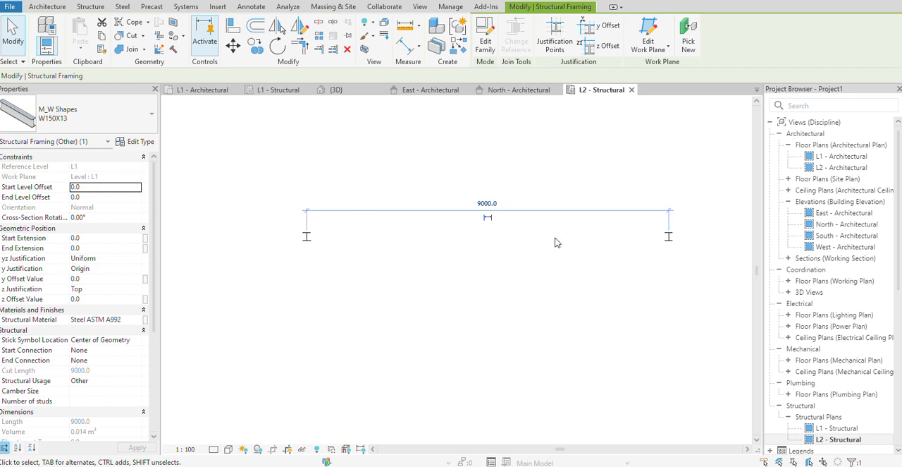
click(96, 7)
scroll(324, 244, up, 3)
click(300, 233)
scroll(434, 263, down, 2)
middle_drag(434, 262, 330, 270)
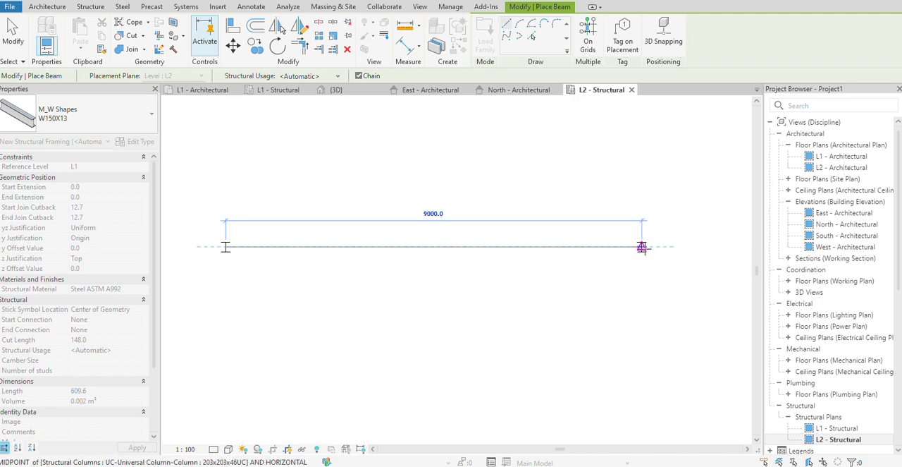
click(642, 247)
right_click(512, 310)
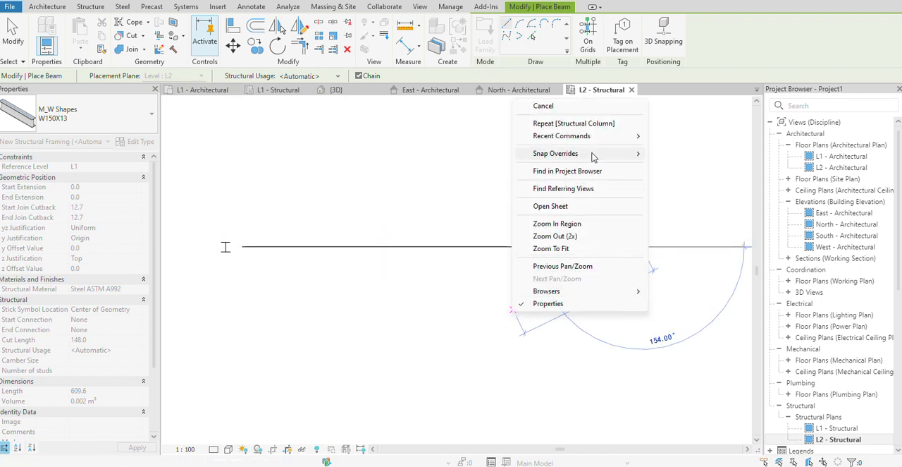
click(555, 112)
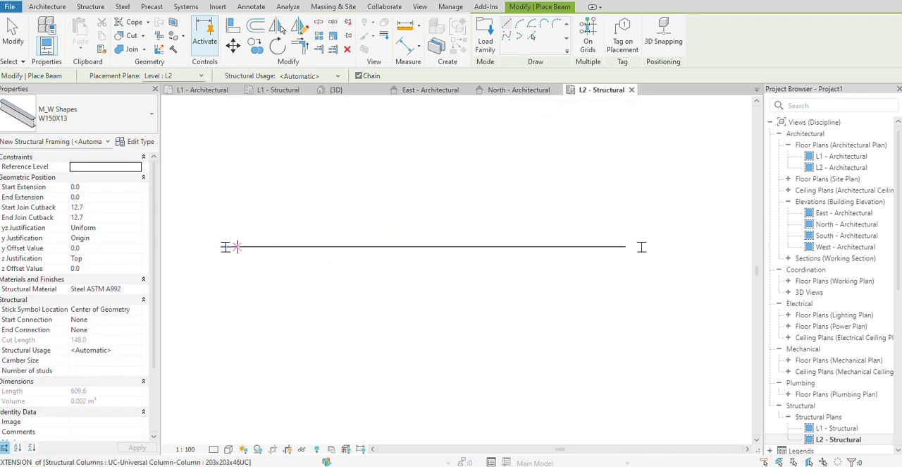
right_click(678, 226)
click(704, 231)
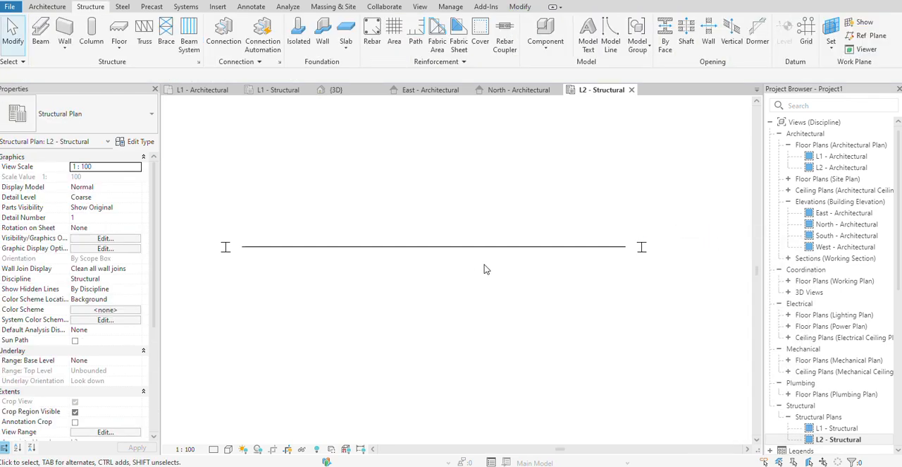
Set the L2 - Structural plan's detail level to Fine and open the North - Architectural elevation to examine the L2 beam.
click(213, 449)
click(227, 437)
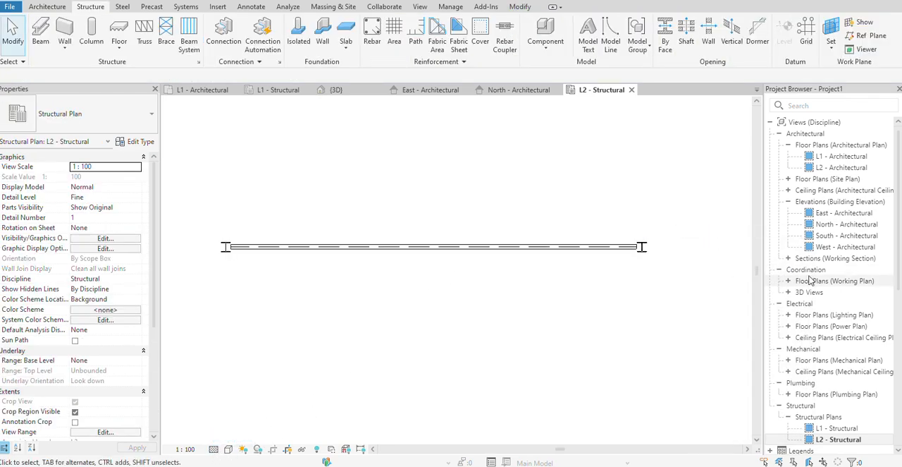
double_click(846, 213)
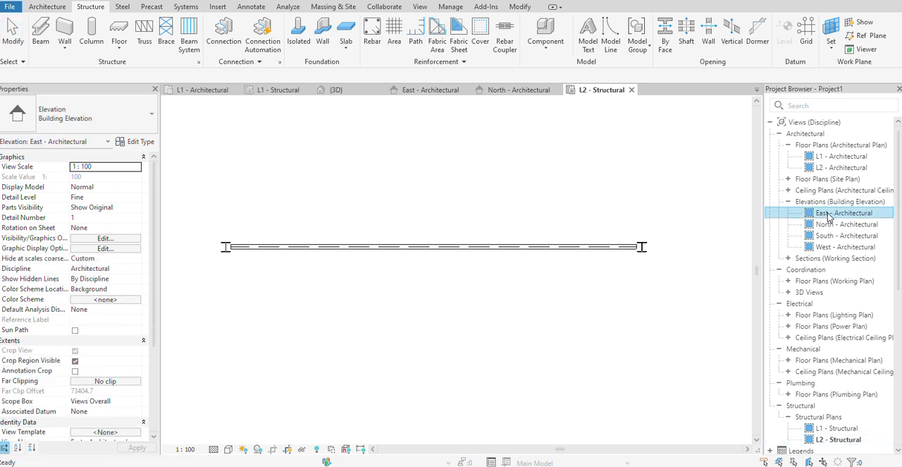
double_click(846, 224)
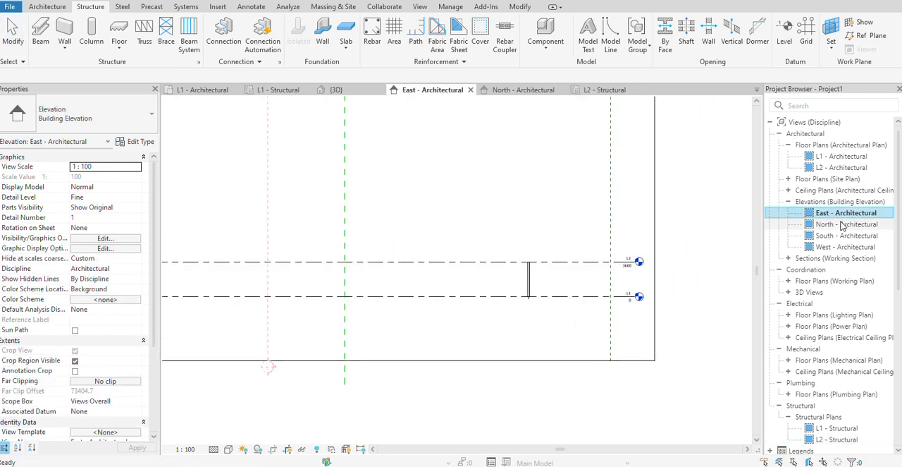
scroll(514, 282, up, 3)
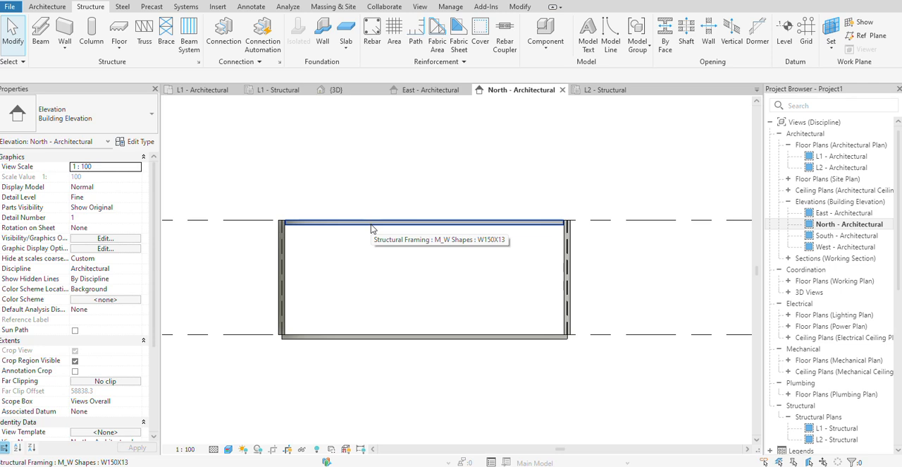
Delete the W150X13 beam at level L2 in the North - Architectural elevation.
click(372, 229)
key(Delete)
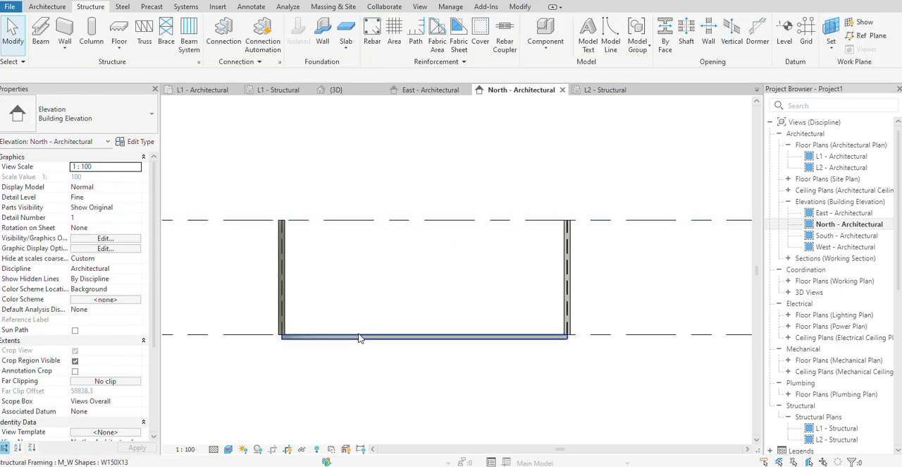
Set the start and end level offsets of the W150X13 beam at level L1 to 3600.
click(394, 343)
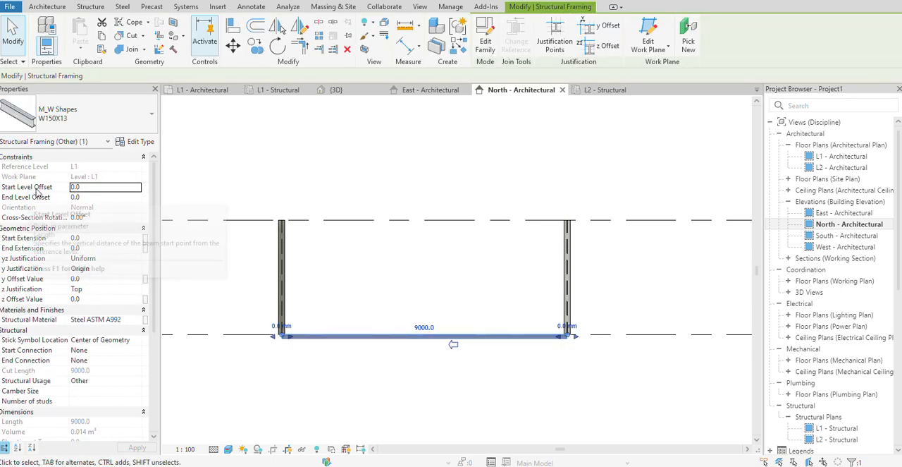
click(91, 186)
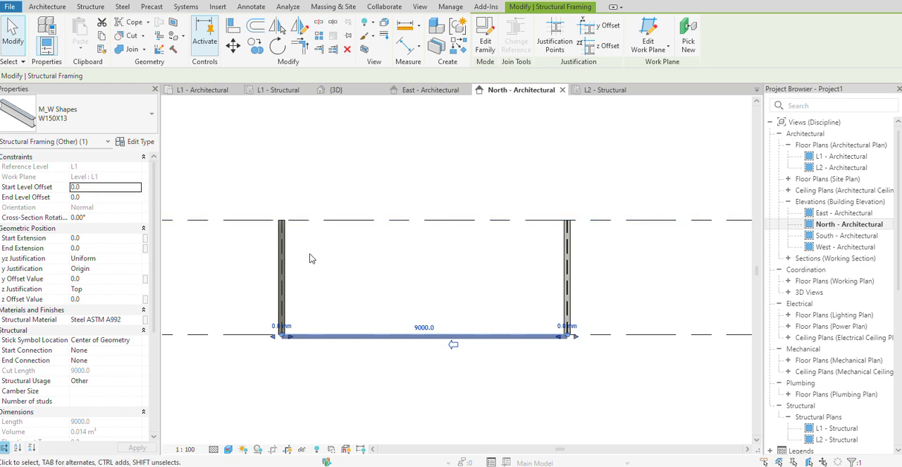
scroll(611, 246, down, 4)
middle_drag(618, 255, 453, 258)
scroll(583, 239, up, 3)
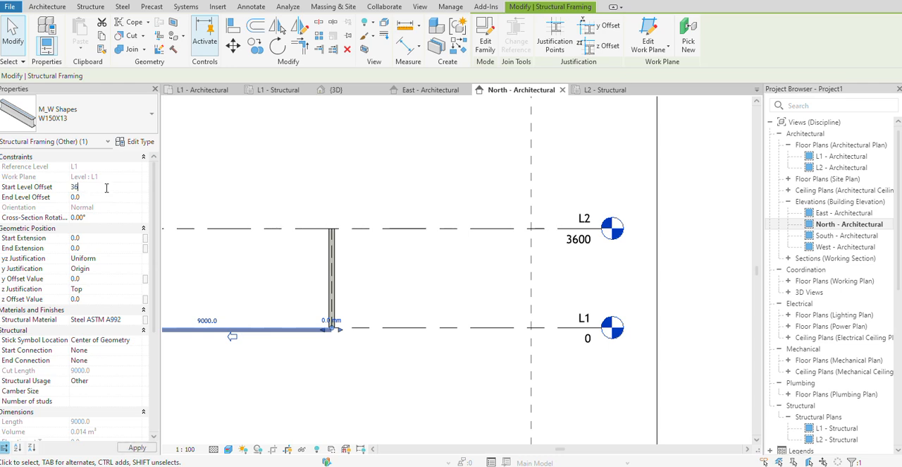
click(104, 198)
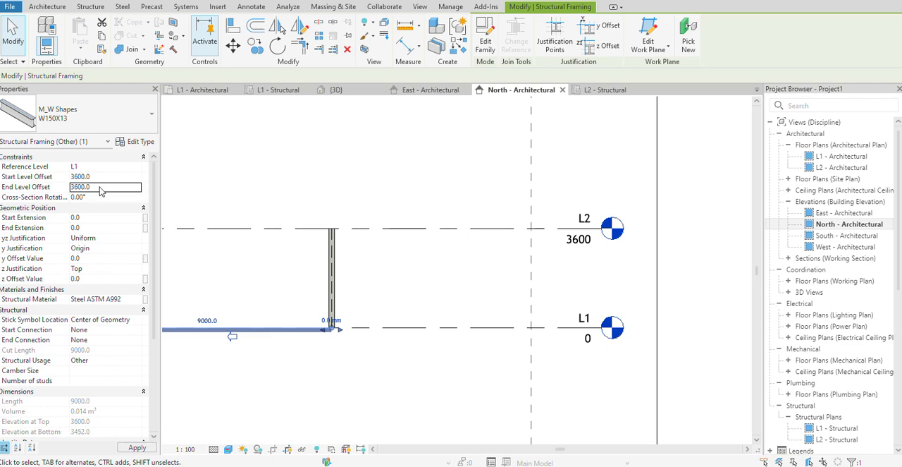
scroll(336, 279, down, 1)
middle_drag(359, 282, 476, 279)
scroll(294, 236, up, 3)
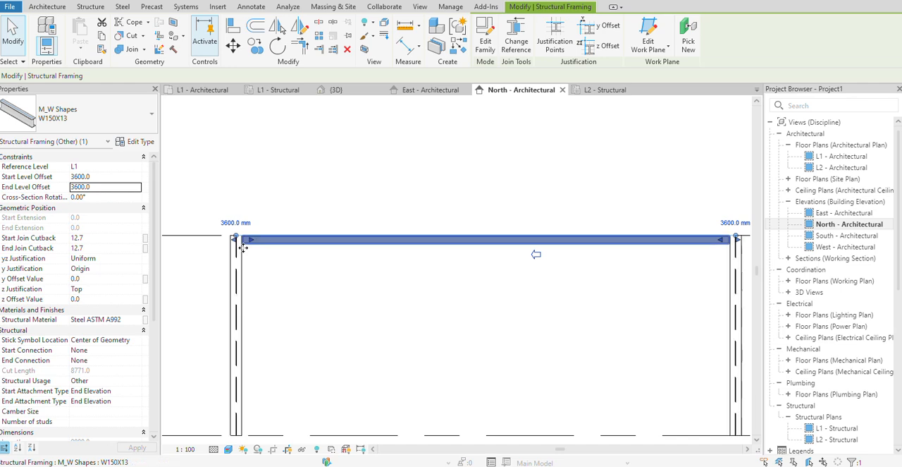
Change the raised beam's reference level to L2 and check its position between the columns.
click(139, 168)
click(138, 168)
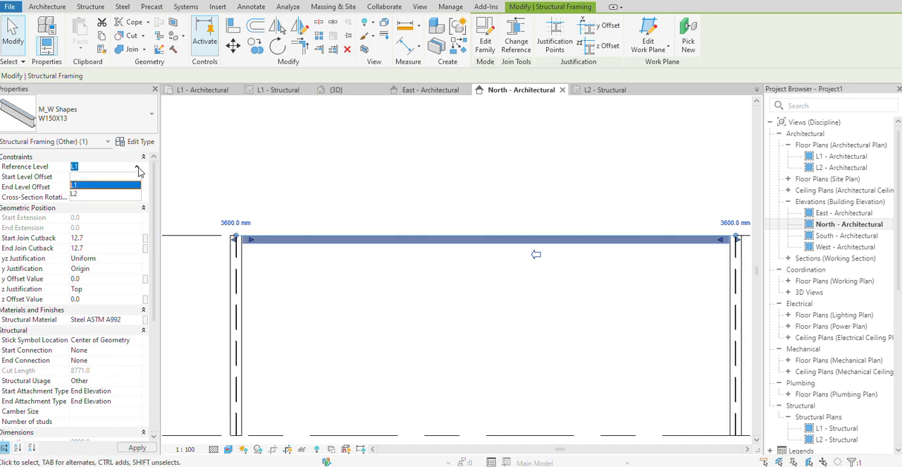
click(74, 195)
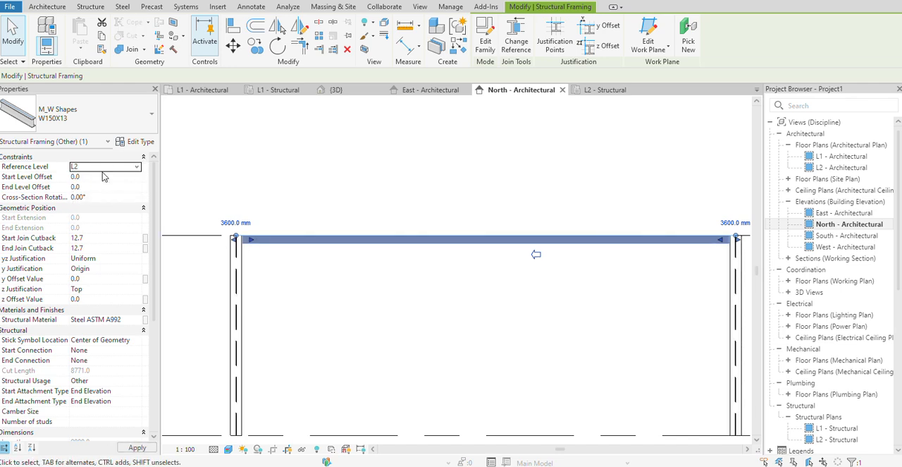
click(355, 291)
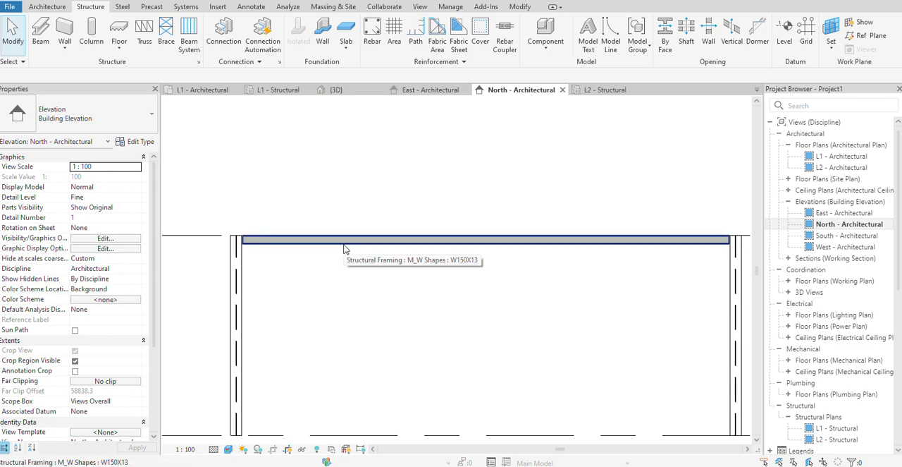
scroll(345, 248, down, 3)
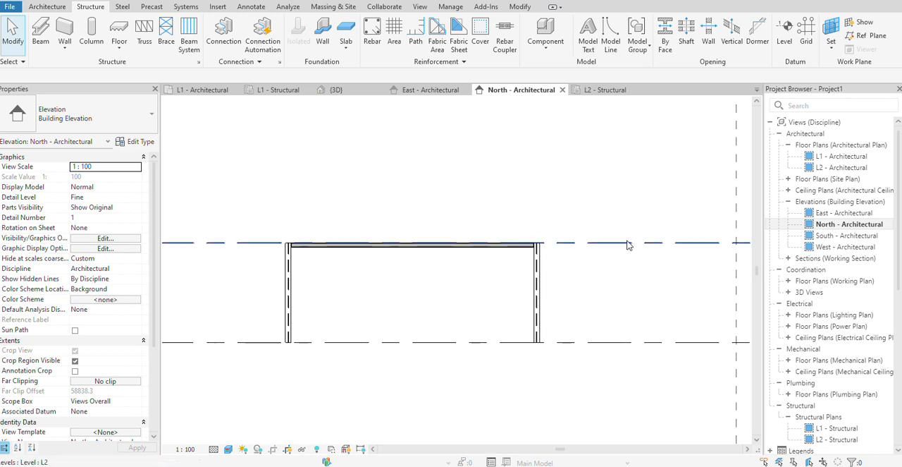
scroll(297, 269, up, 2)
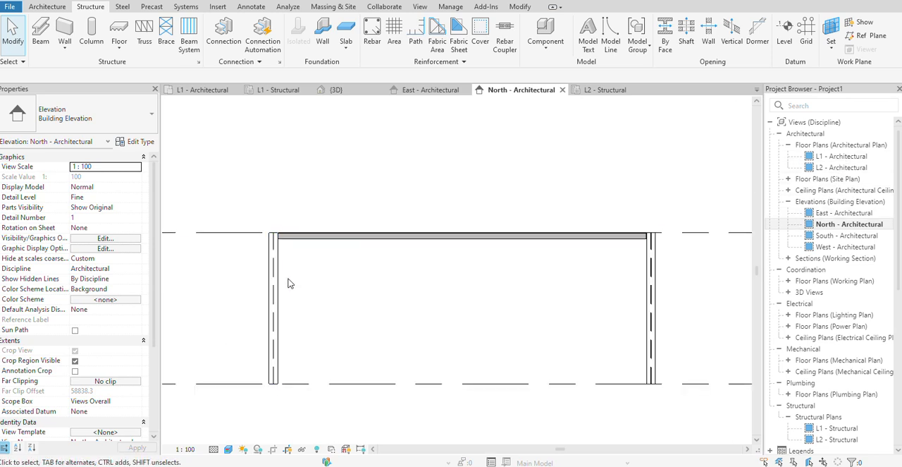
Try to set the base level of the column at the beam's left end to L2, and undo the column and beam level changes.
click(289, 313)
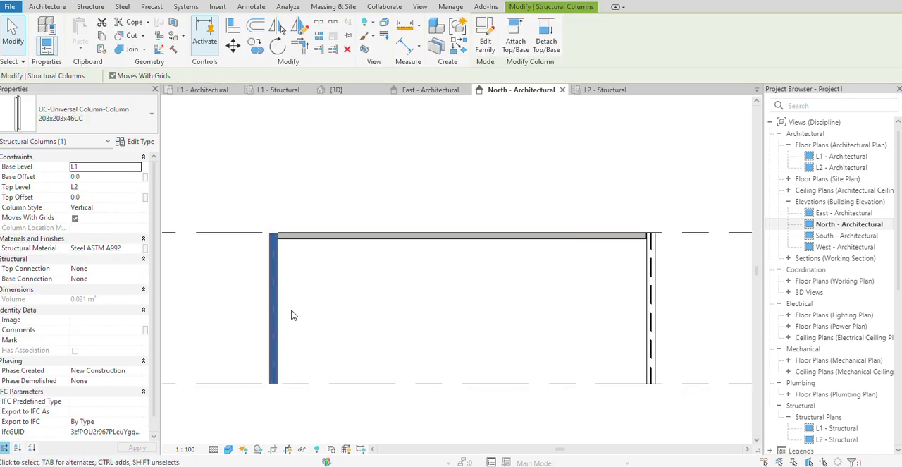
click(138, 167)
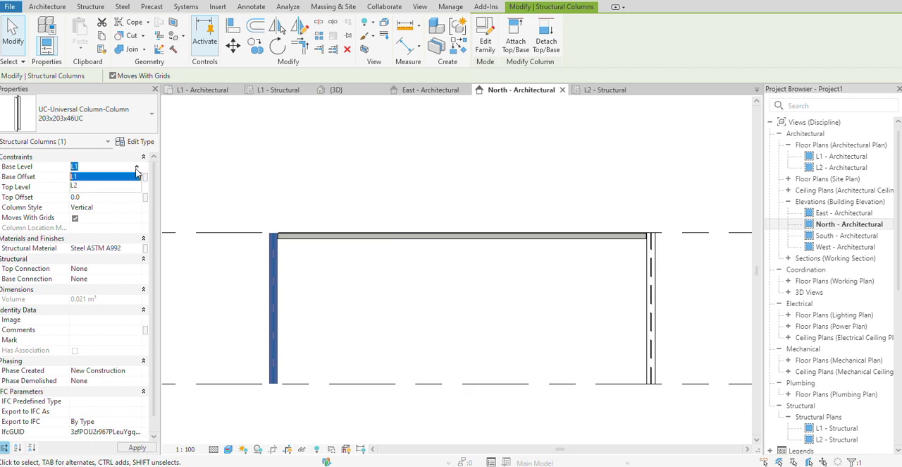
click(76, 185)
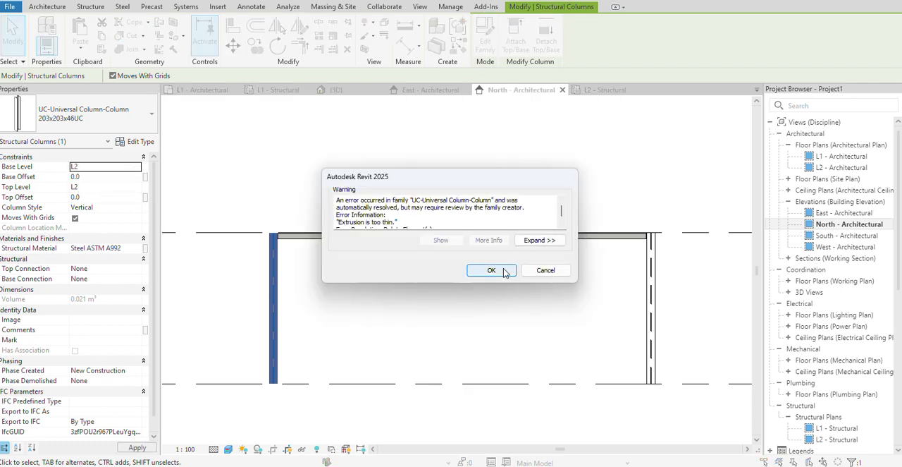
click(497, 271)
scroll(297, 296, down, 5)
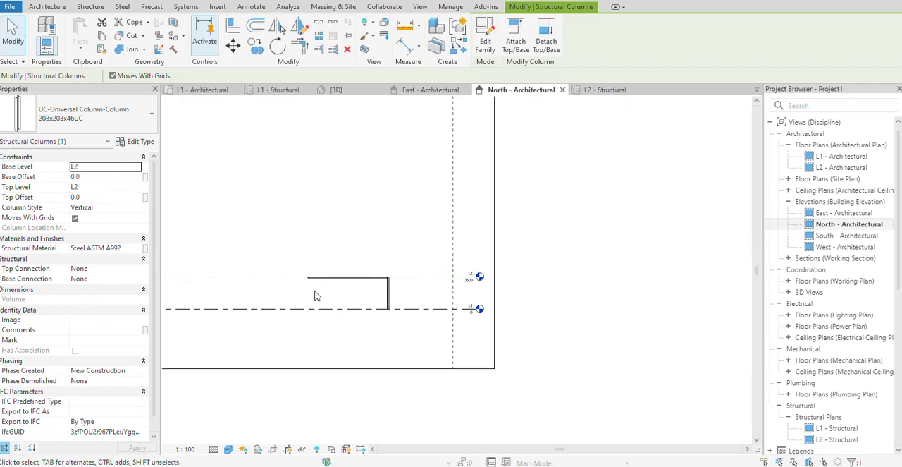
click(213, 449)
click(227, 436)
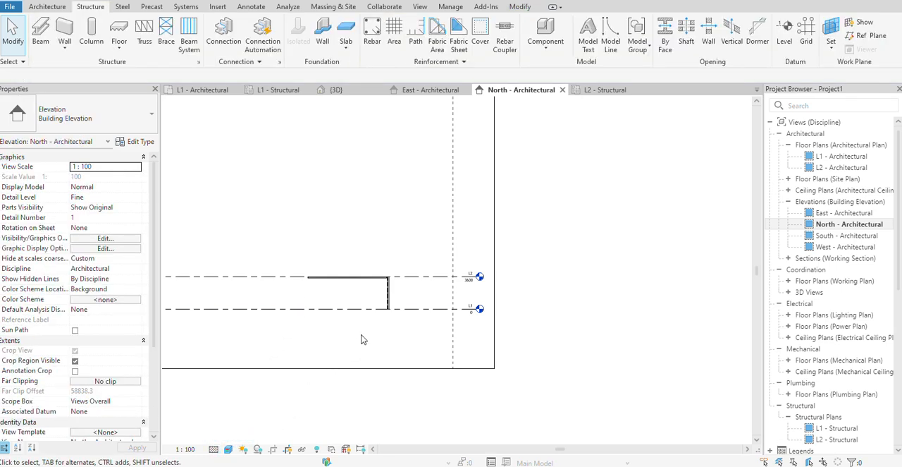
key(ctrl+z)
Open the L2 - Structural plan and place a 203x203x46UC column, unconnected height 3600, on the column at the beam's left end.
double_click(837, 439)
scroll(226, 248, up, 3)
middle_drag(275, 199, 299, 224)
click(91, 31)
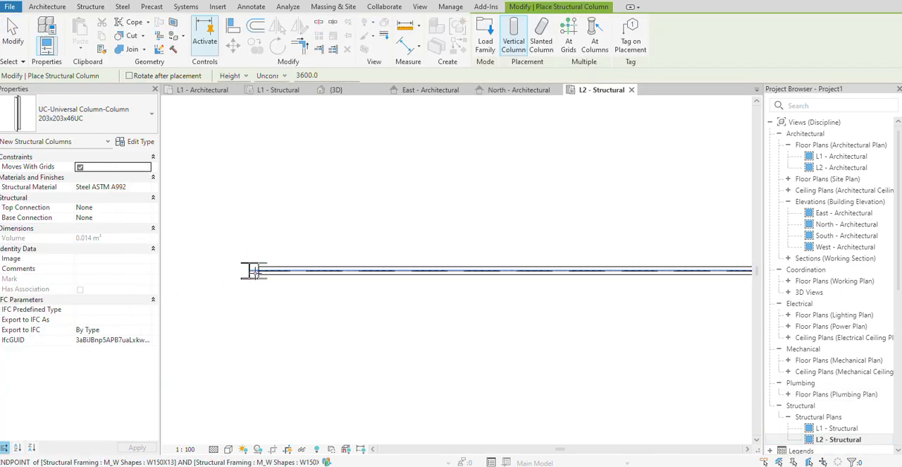
click(250, 270)
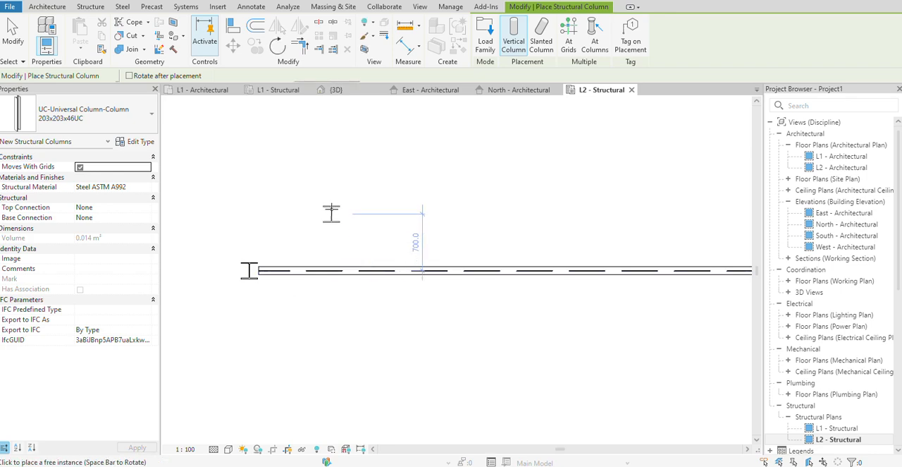
right_click(332, 197)
click(362, 203)
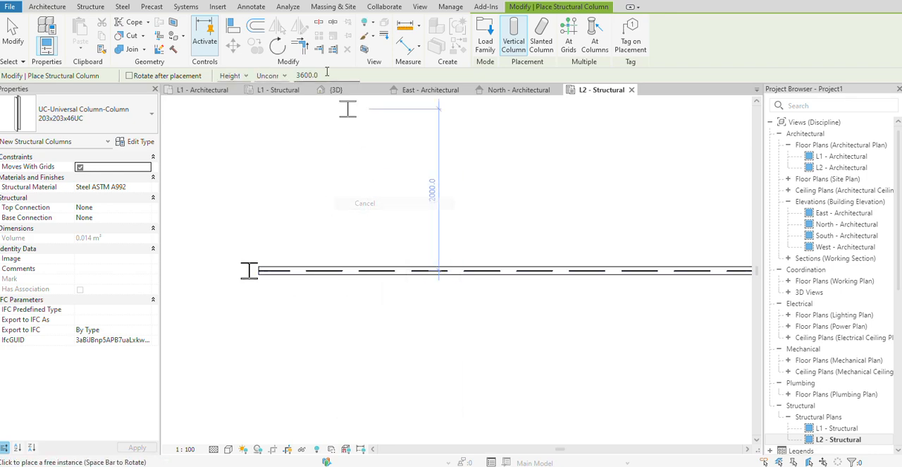
right_click(316, 189)
click(348, 193)
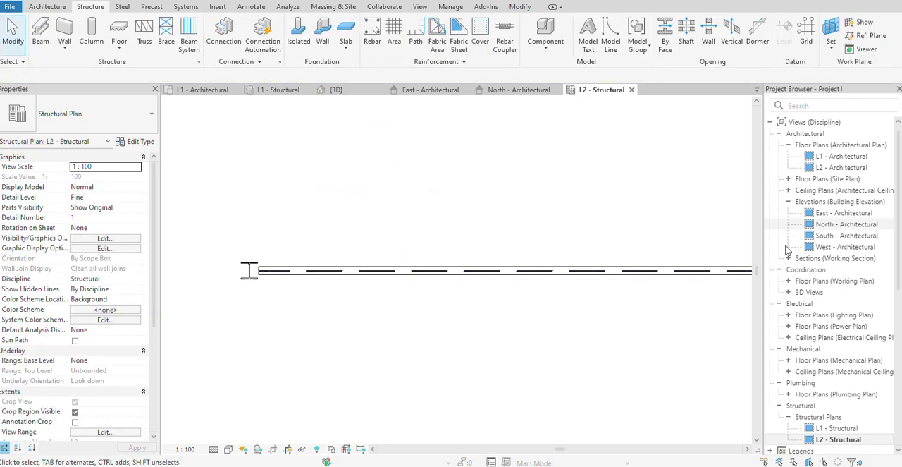
Examine the upper column in the East and North - Architectural elevations, and select the beam at L2 to check its level constraints.
click(839, 213)
scroll(558, 337, down, 2)
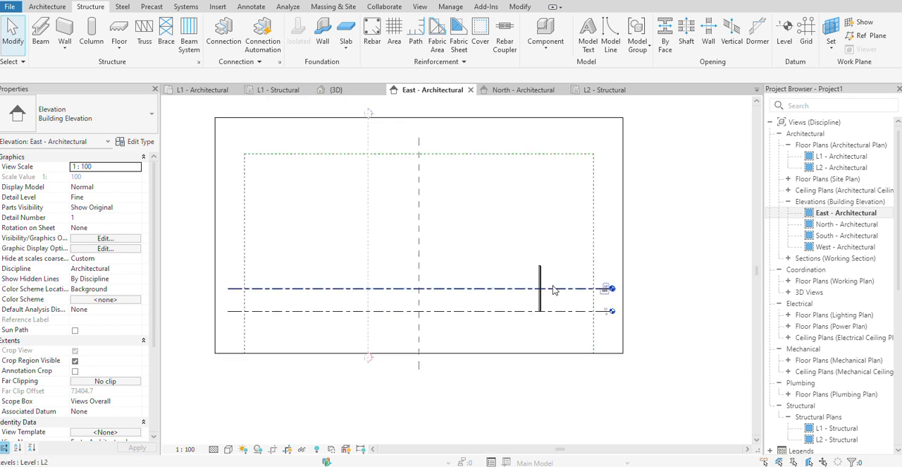
scroll(547, 283, up, 5)
double_click(845, 224)
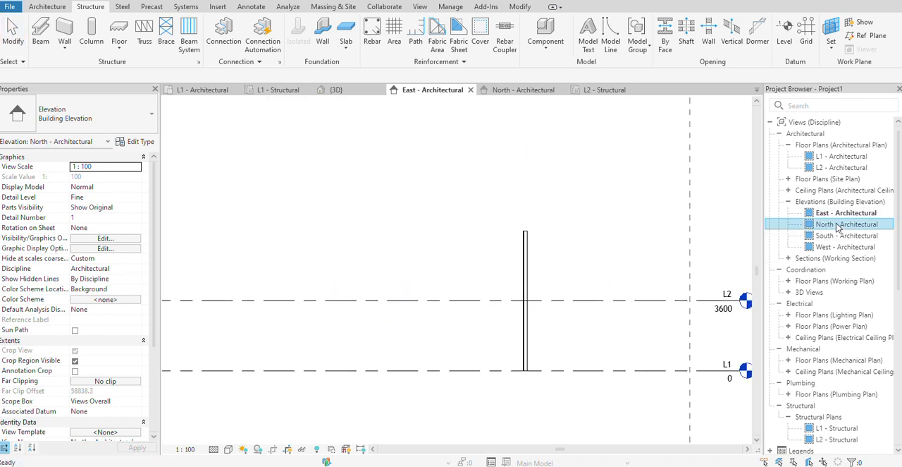
scroll(391, 254, up, 5)
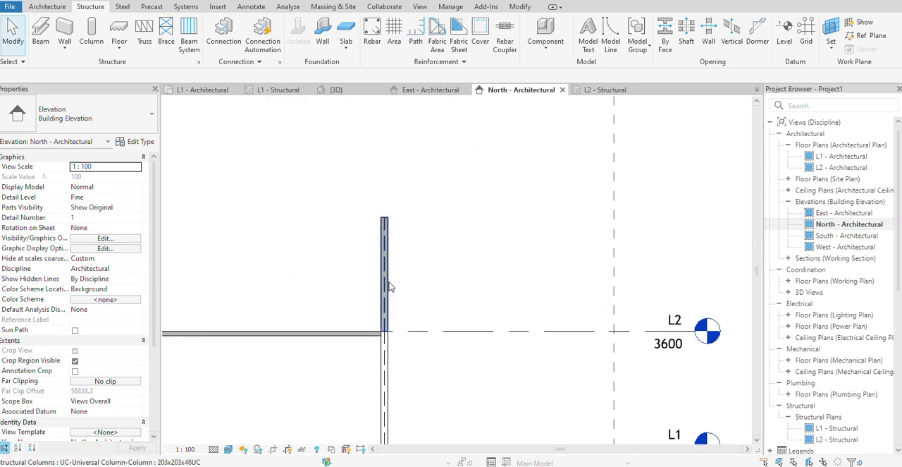
scroll(391, 282, down, 3)
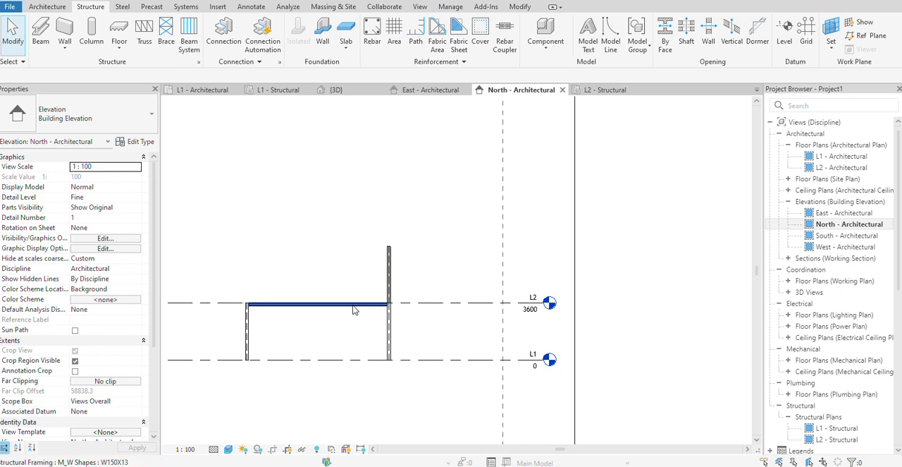
click(354, 305)
scroll(392, 248, up, 1)
scroll(330, 310, down, 1)
middle_drag(329, 311, 345, 310)
scroll(340, 310, up, 2)
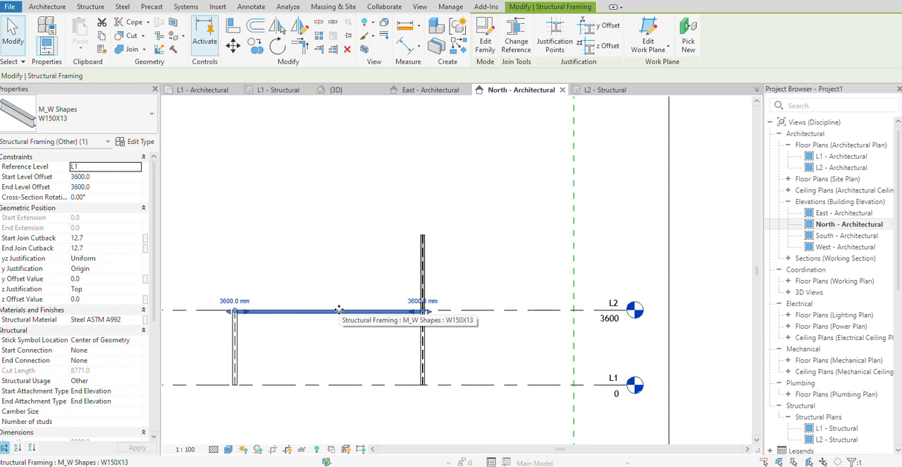
In the L2 - Structural plan, place a W150X13 beam from the left column to the right one with start and end extensions of 3600.
double_click(845, 440)
click(473, 211)
scroll(472, 207, down, 2)
middle_drag(471, 207, 397, 238)
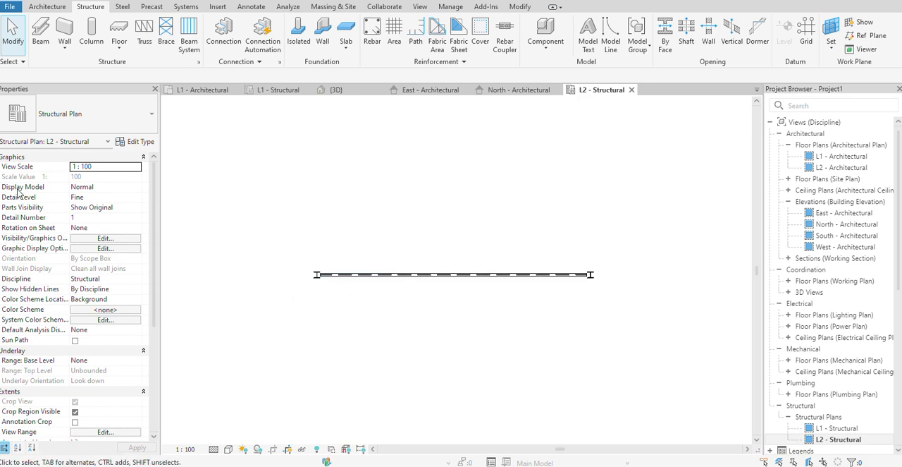
click(41, 33)
click(99, 191)
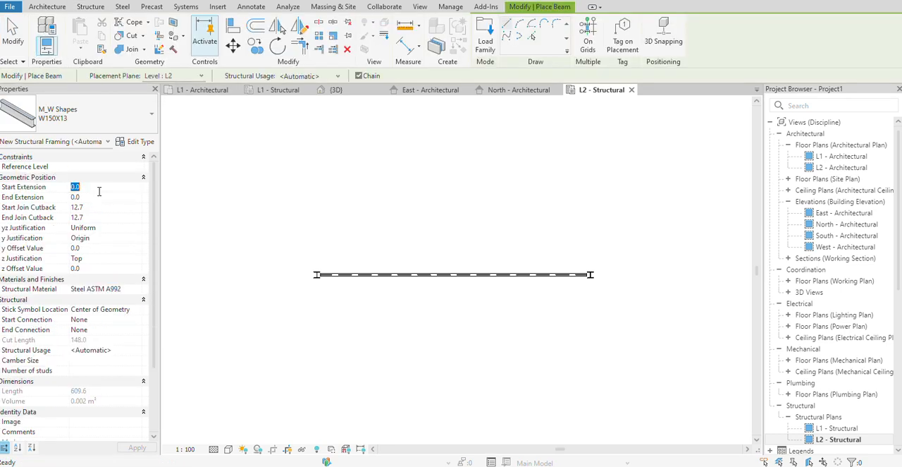
key(Return)
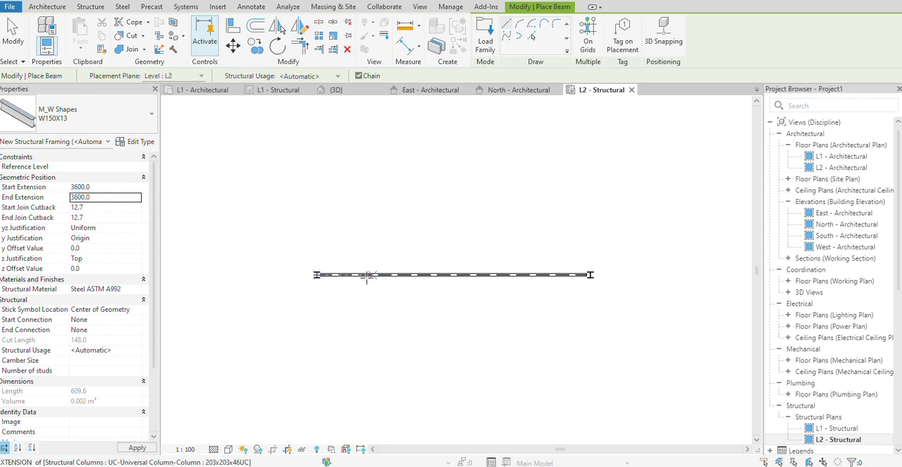
scroll(331, 274, up, 2)
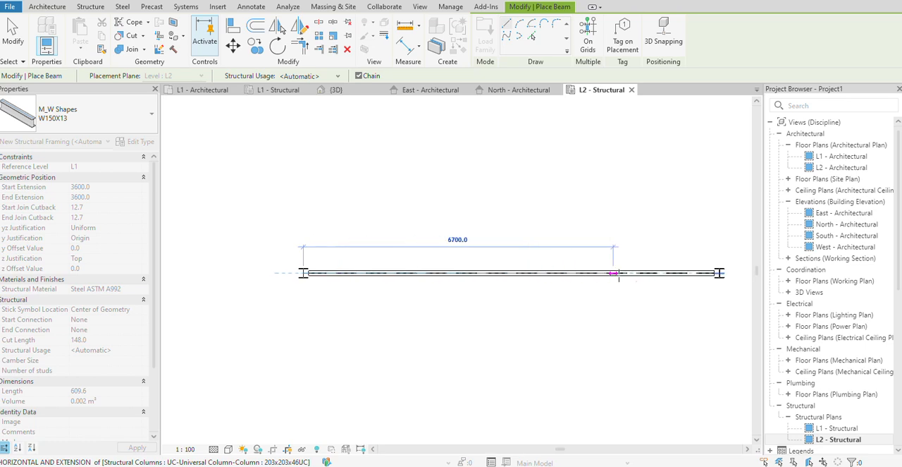
click(720, 273)
right_click(607, 237)
click(638, 251)
right_click(592, 236)
click(615, 237)
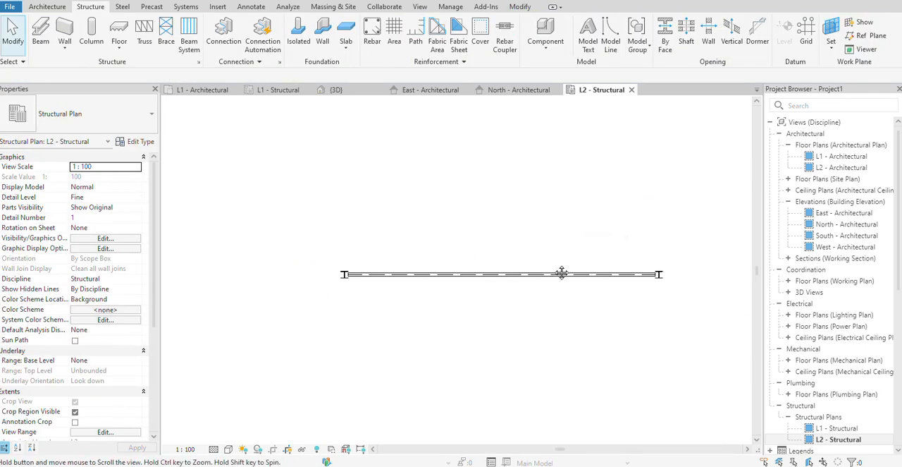
Open the North - Architectural elevation to examine the beam between the two columns.
double_click(841, 224)
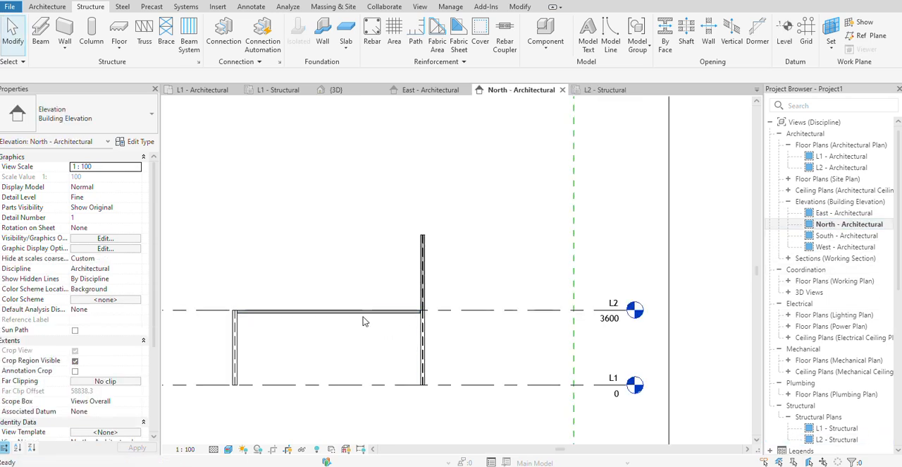
click(836, 439)
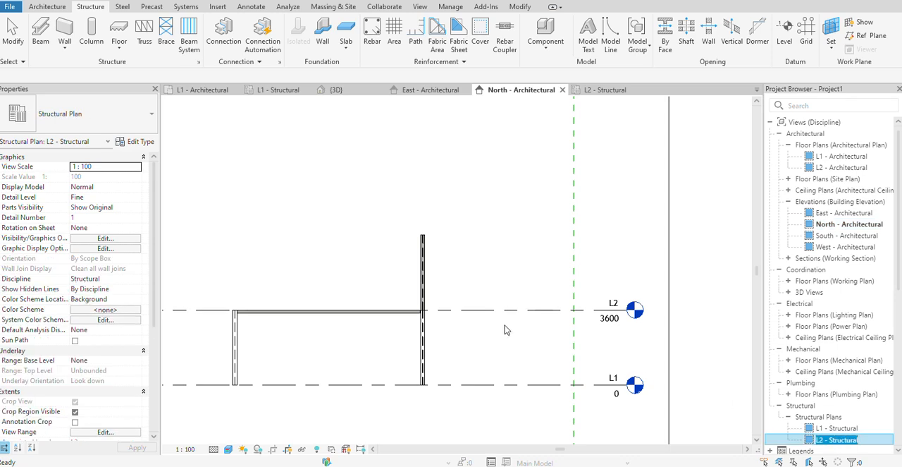
key(Escape)
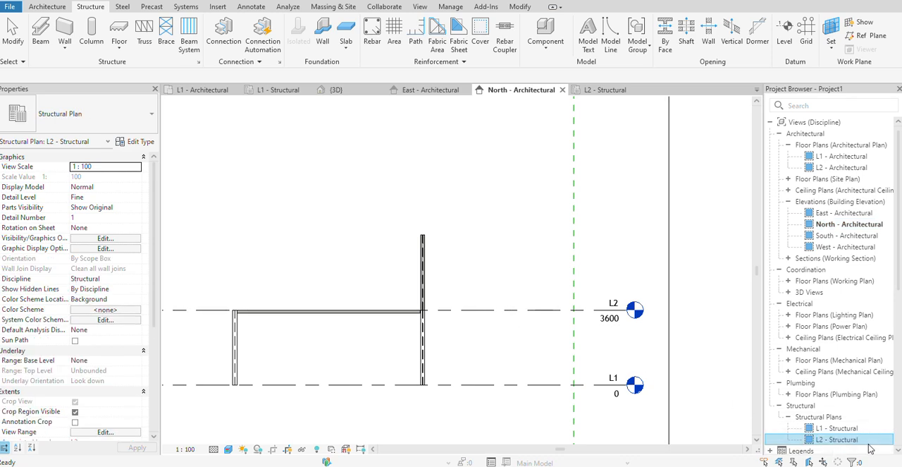
Open the L2 - Structural plan and delete the W150X13 beam between the columns.
double_click(866, 440)
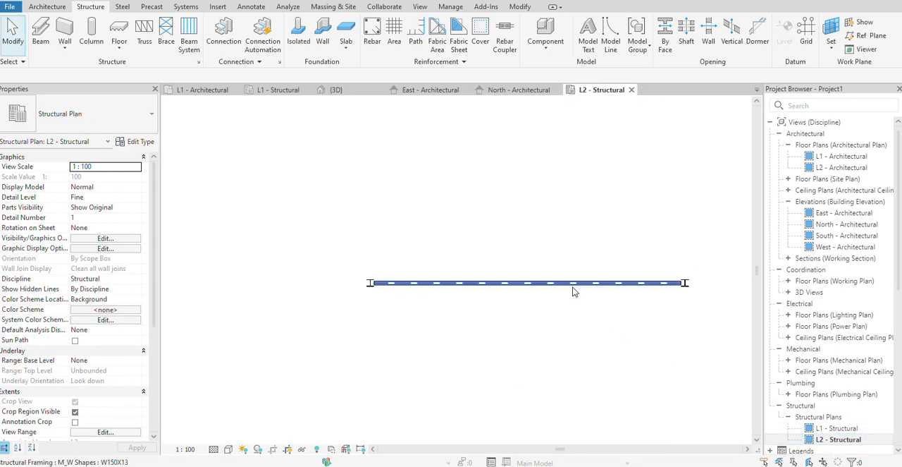
click(576, 287)
middle_drag(545, 313, 452, 343)
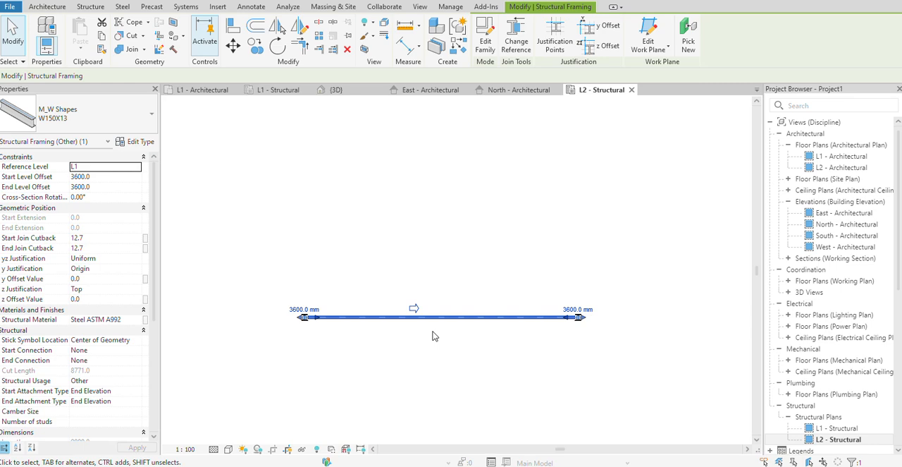
key(Escape)
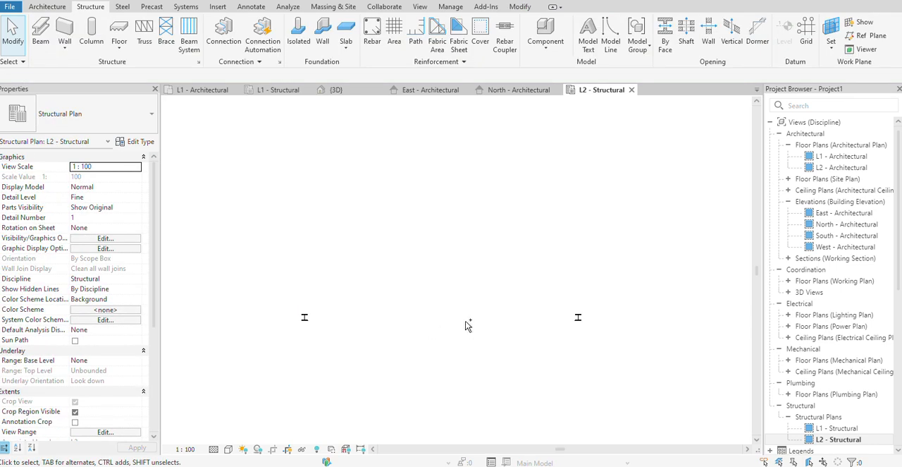
Place a W150X13 beam at L2 from the left column to the right one, with start and end extensions of 3600.
click(43, 32)
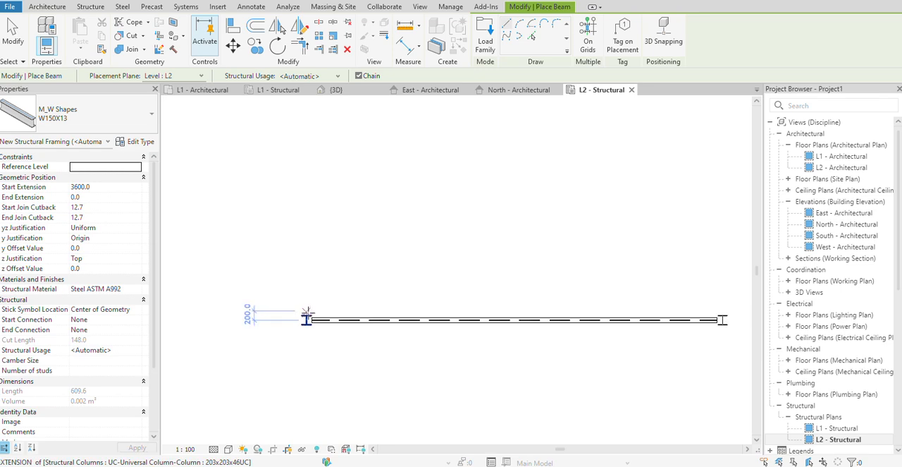
click(104, 199)
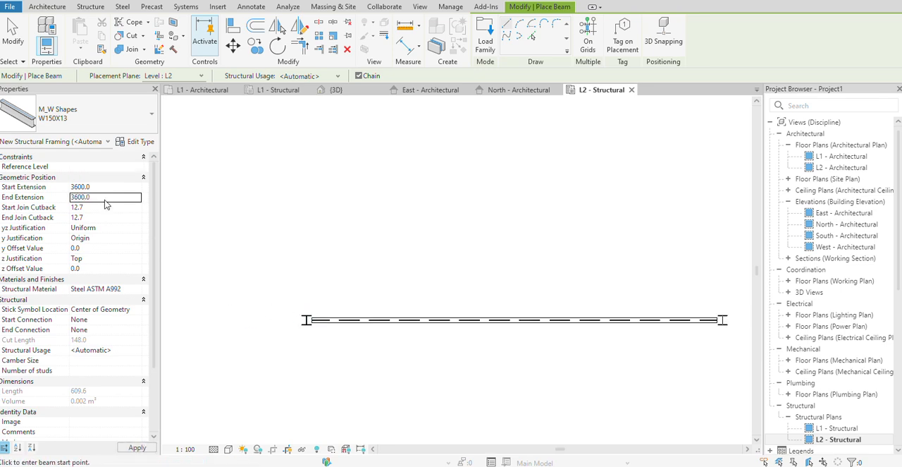
text(3600.0)
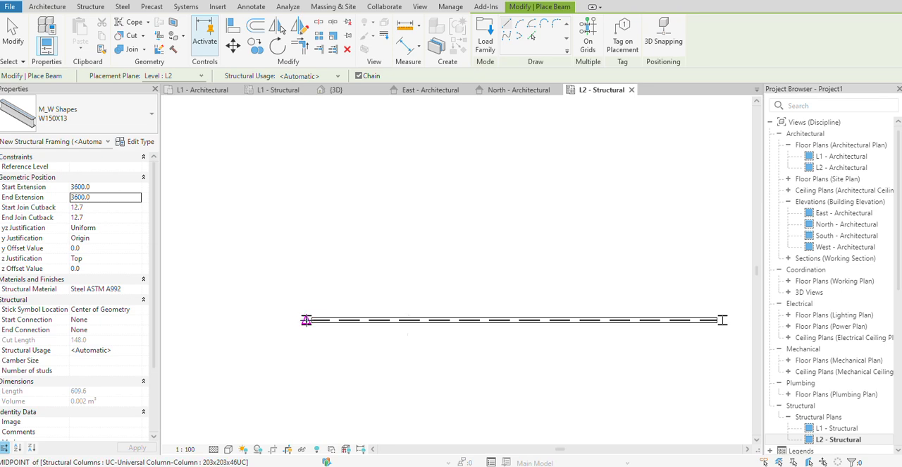
click(306, 320)
click(722, 319)
right_click(684, 267)
click(705, 60)
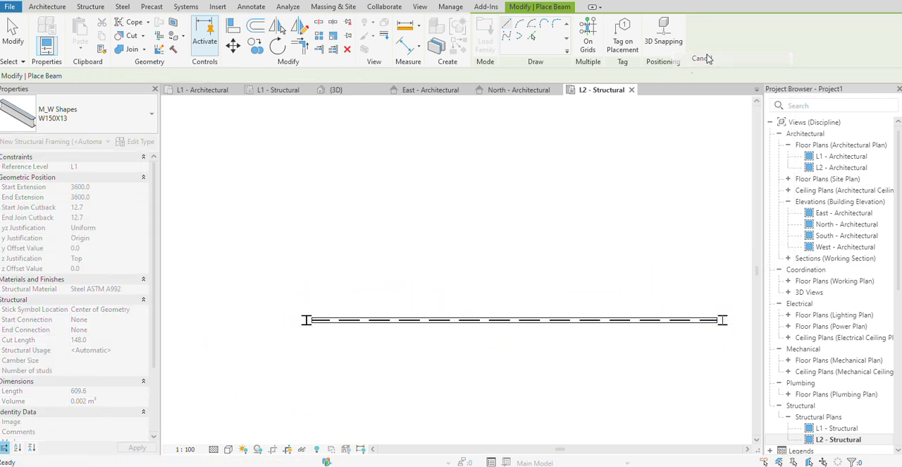
right_click(460, 178)
click(486, 184)
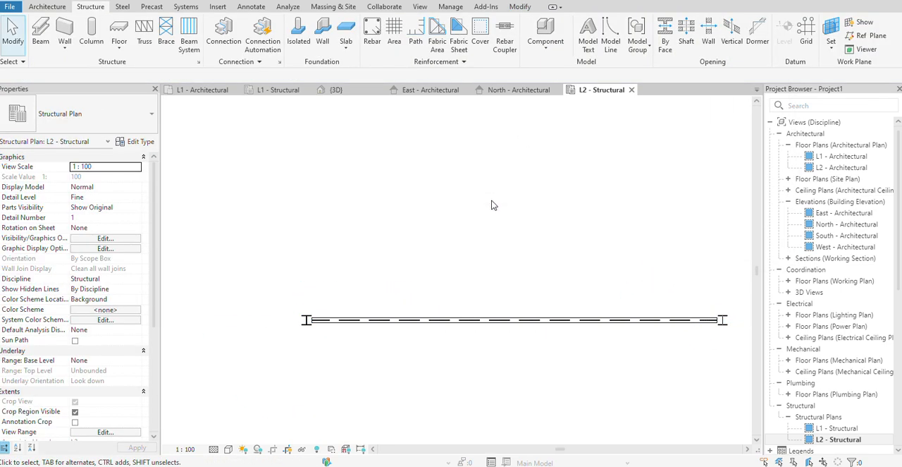
Set the new beam's start and end level offsets to 3600.
click(499, 319)
scroll(365, 294, down, 2)
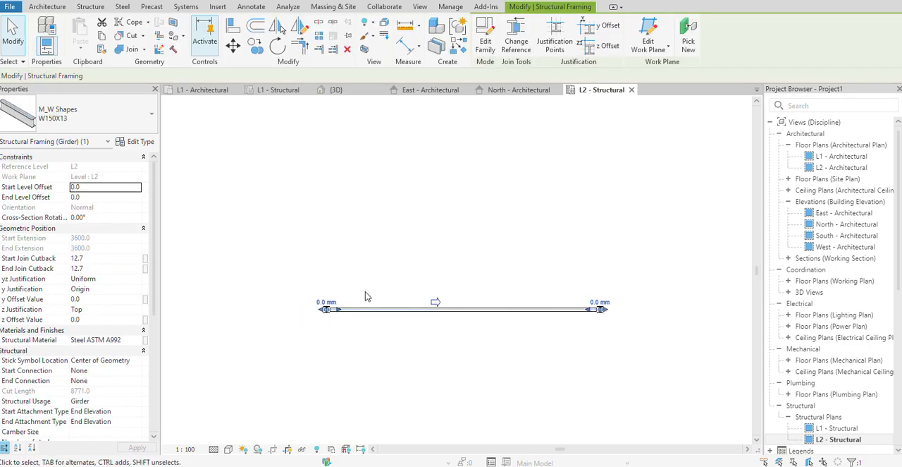
click(97, 194)
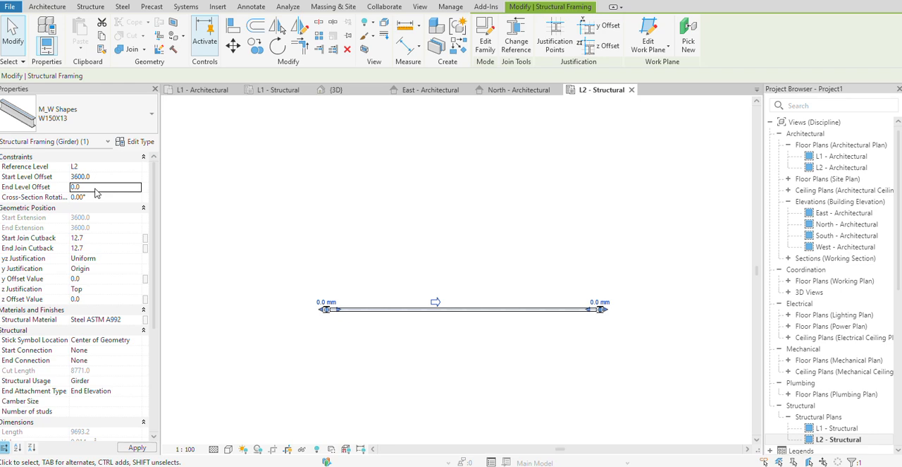
text(3600)
key(Return)
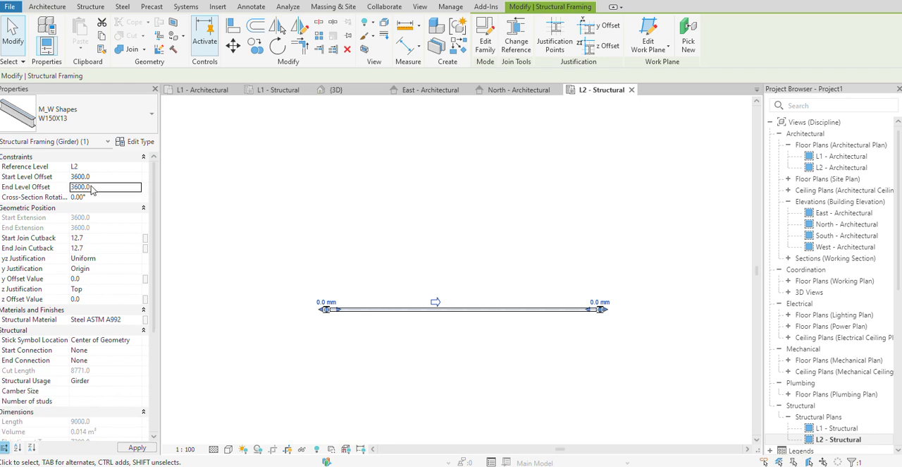
click(337, 321)
Examine the raised beam in the East and North - Architectural elevations and select it to check its offsets and extensions.
double_click(846, 213)
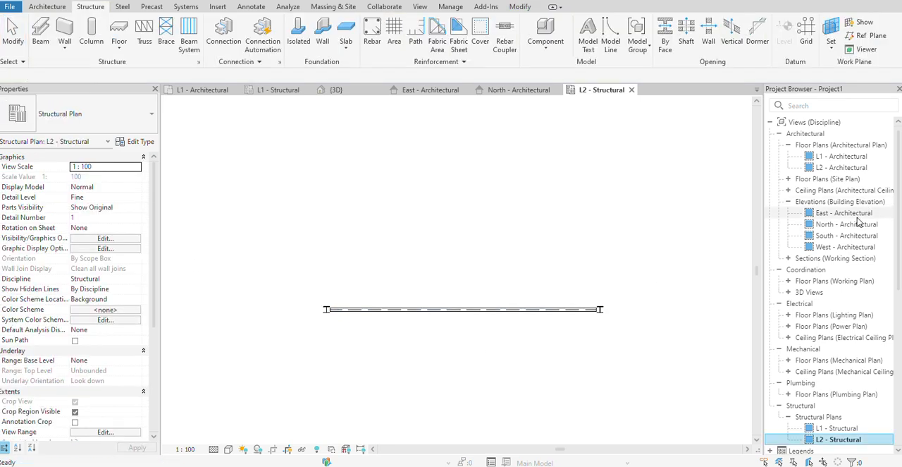
scroll(556, 316, down, 2)
double_click(846, 224)
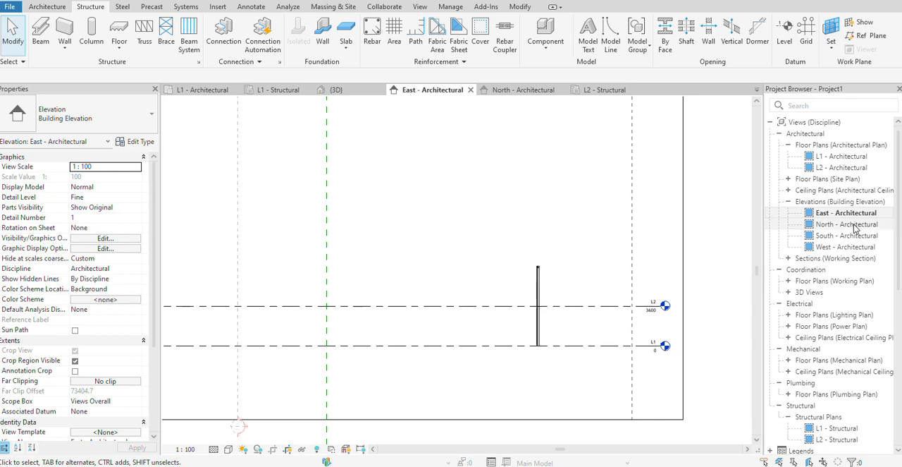
scroll(498, 344, down, 2)
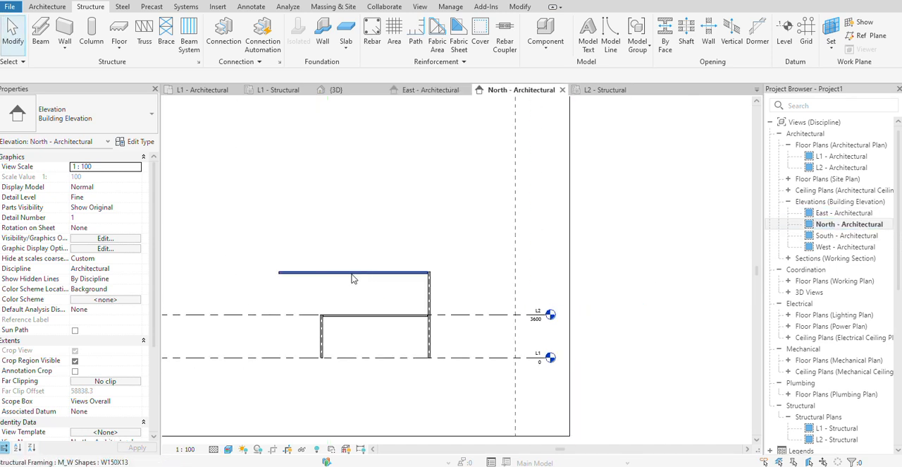
click(339, 279)
scroll(365, 294, up, 1)
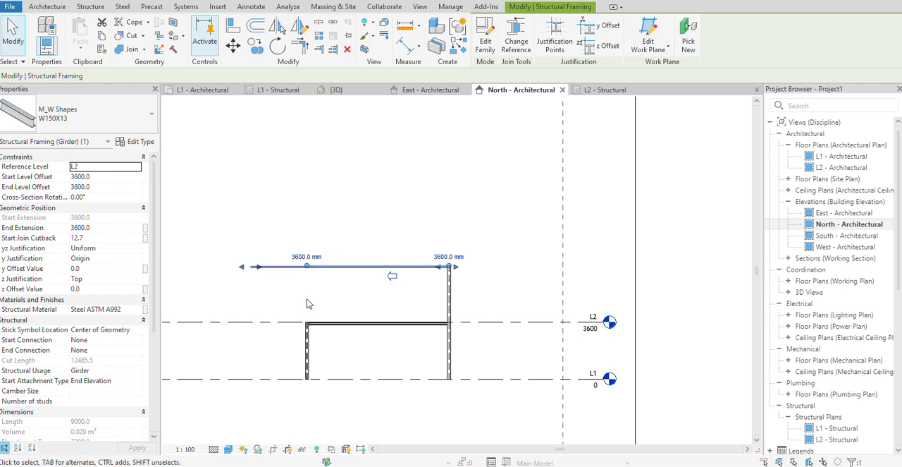
Delete the raised W150X13 beam above L2 in the North - Architectural elevation.
key(Delete)
key(ctrl+z)
click(387, 268)
key(Delete)
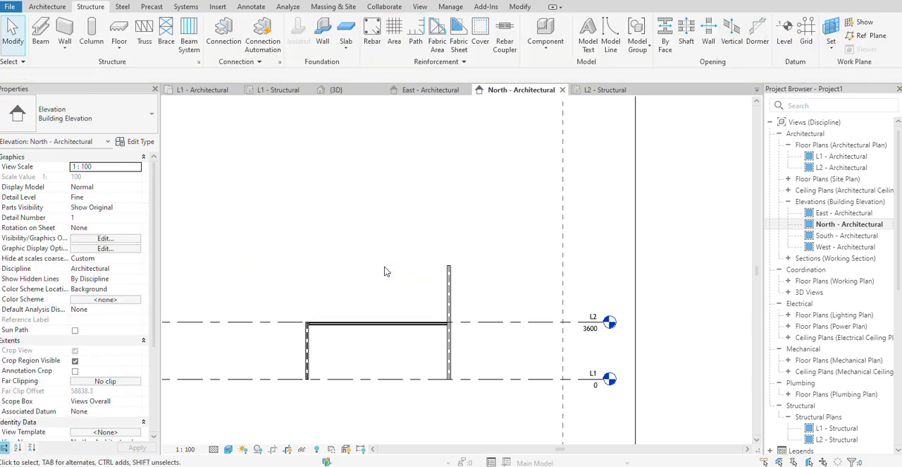
scroll(398, 279, down, 1)
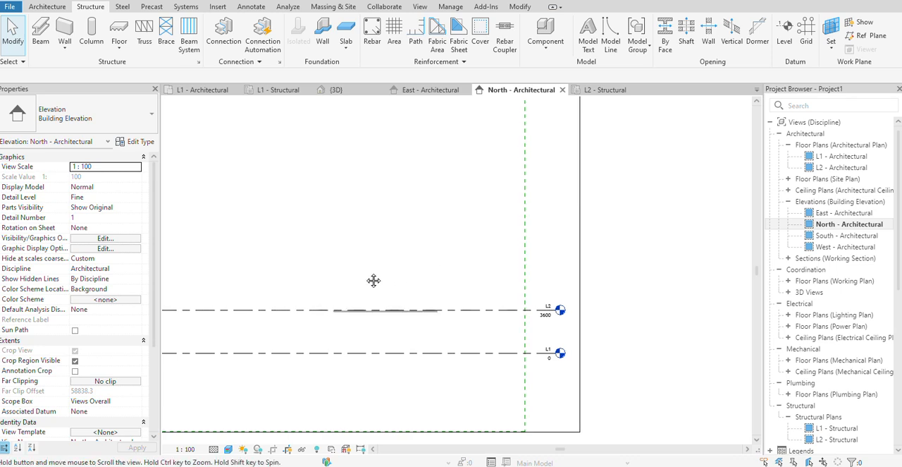
key(ctrl+z)
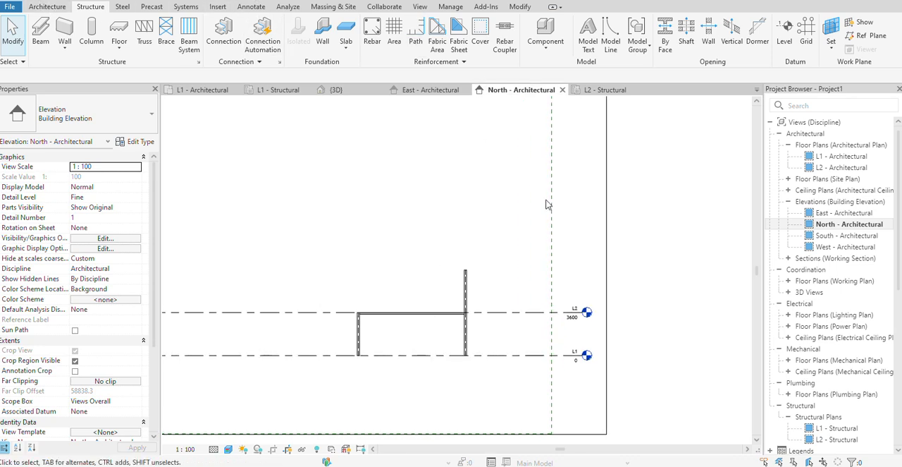
Draw a new level line across the North - Architectural elevation, about 4386 mm above L2.
click(780, 46)
scroll(520, 223, down, 2)
click(201, 257)
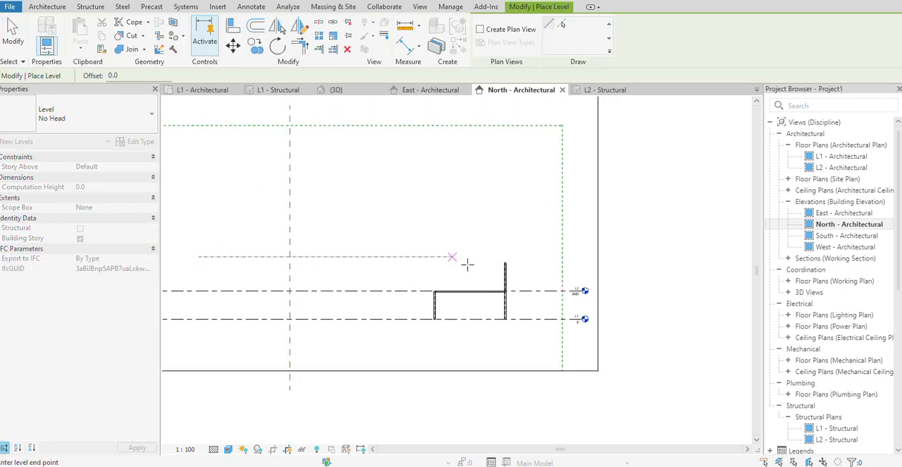
click(585, 257)
right_click(664, 246)
click(715, 251)
right_click(615, 252)
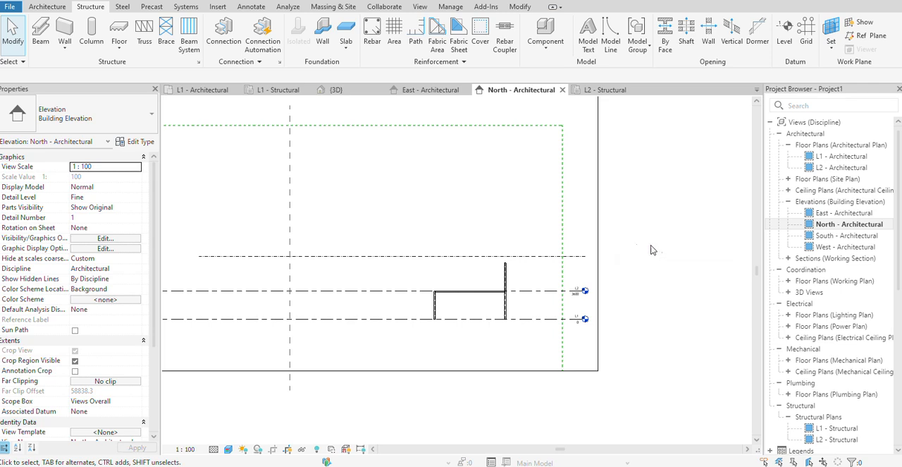
Set the new level's distance above L2 to 3800 mm.
scroll(553, 259, up, 1)
click(501, 255)
scroll(323, 275, down, 1)
middle_drag(274, 276, 435, 275)
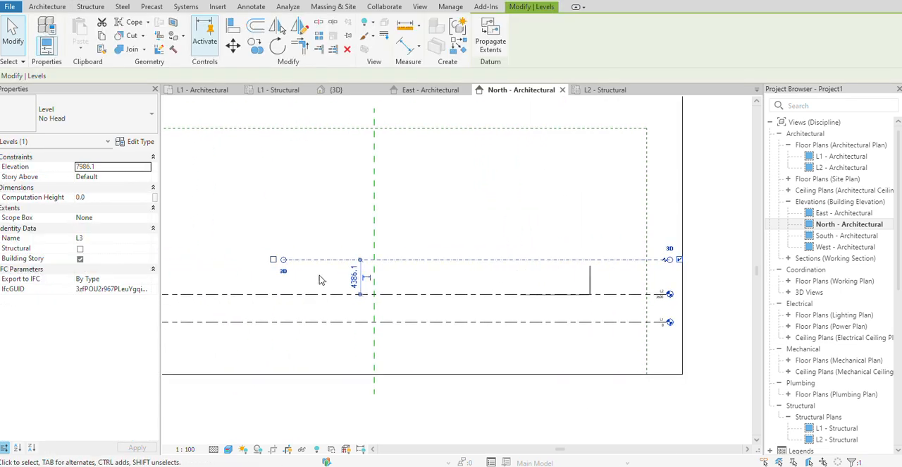
scroll(320, 275, up, 2)
click(374, 285)
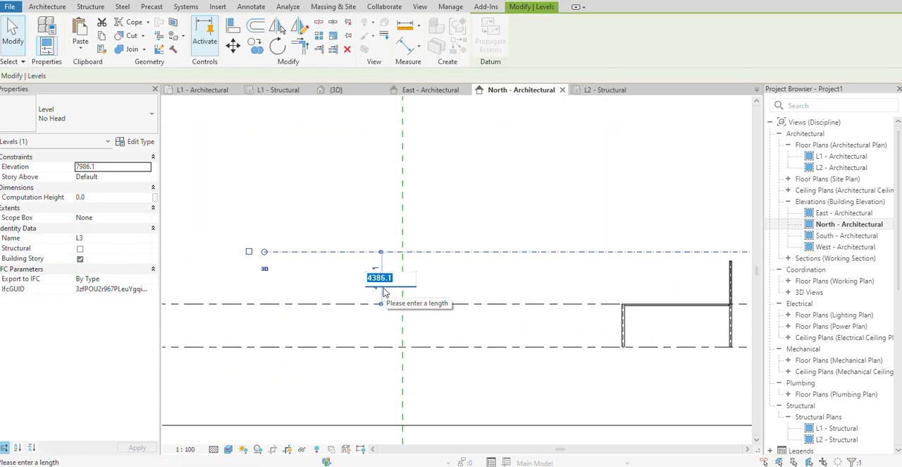
text(3800)
key(Return)
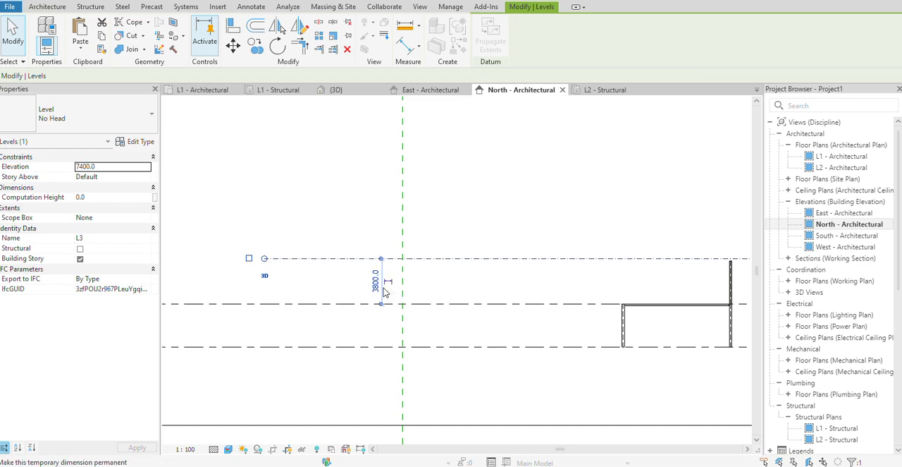
click(592, 216)
Set the top level of the upper UC column above L2 to L3.
scroll(601, 217, down, 1)
middle_drag(609, 217, 419, 212)
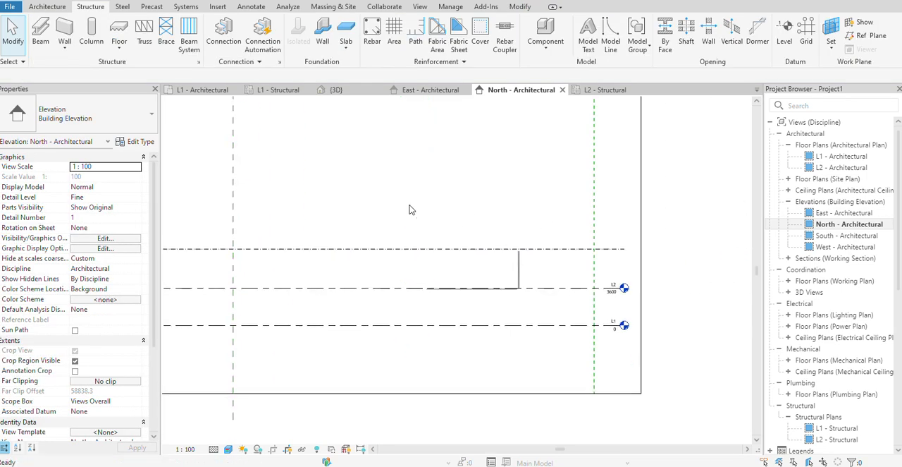
scroll(473, 240, up, 4)
click(554, 283)
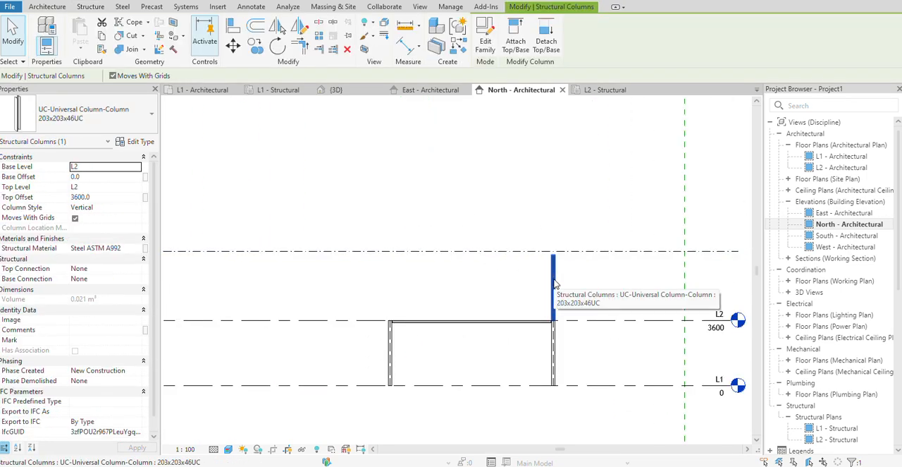
scroll(588, 274, down, 1)
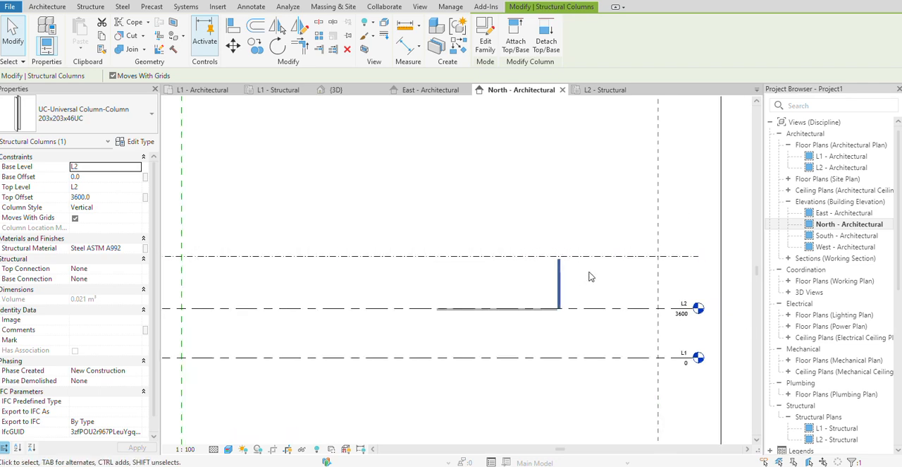
click(138, 189)
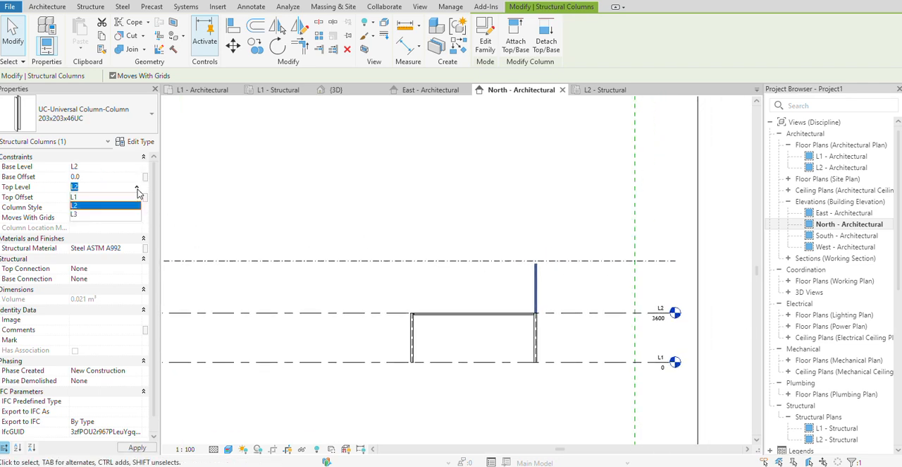
click(84, 215)
click(423, 196)
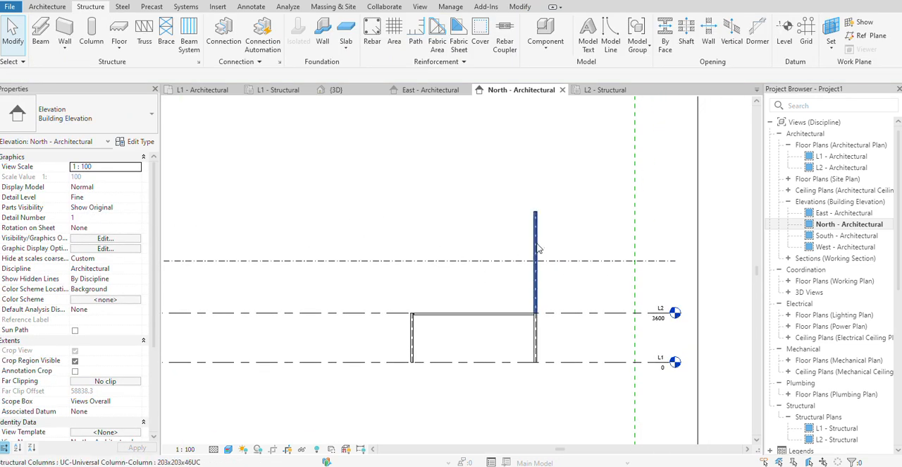
Set the upper column's top offset to 0.0 so that it ends at L3.
scroll(543, 241, down, 1)
click(539, 240)
scroll(546, 232, up, 2)
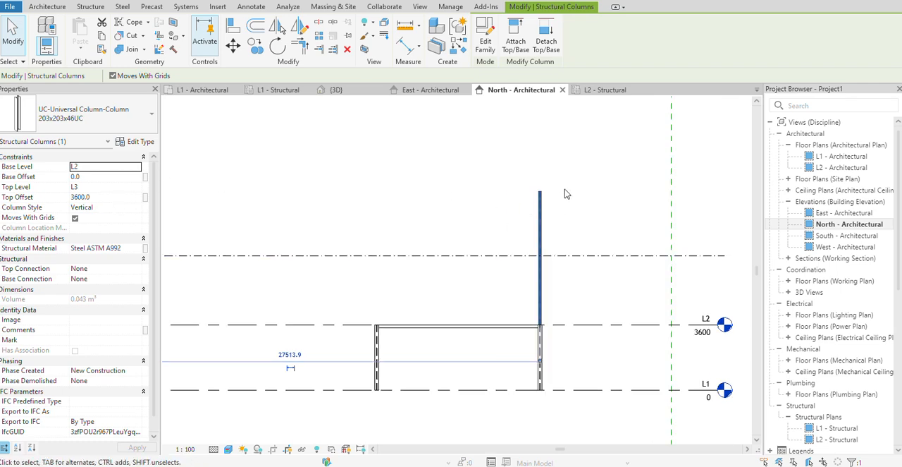
click(104, 198)
text(0.0)
click(464, 213)
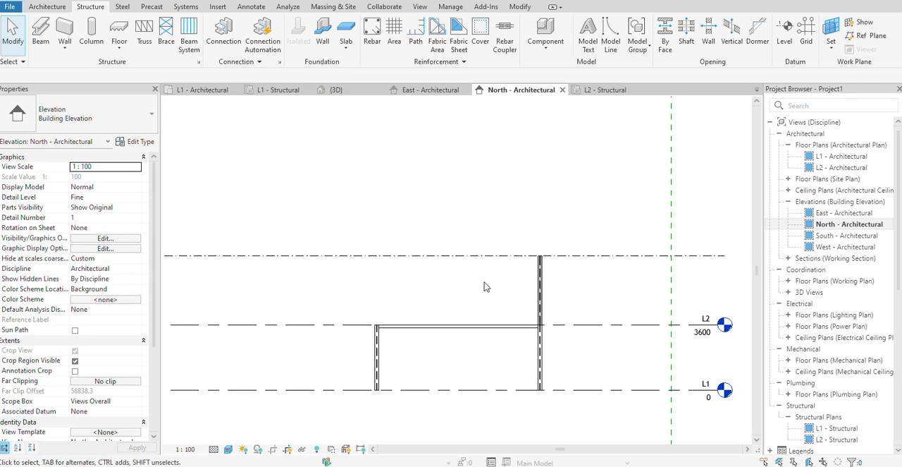
Copy the W150X13 beam at L2 and paste it aligned to level L3.
click(484, 326)
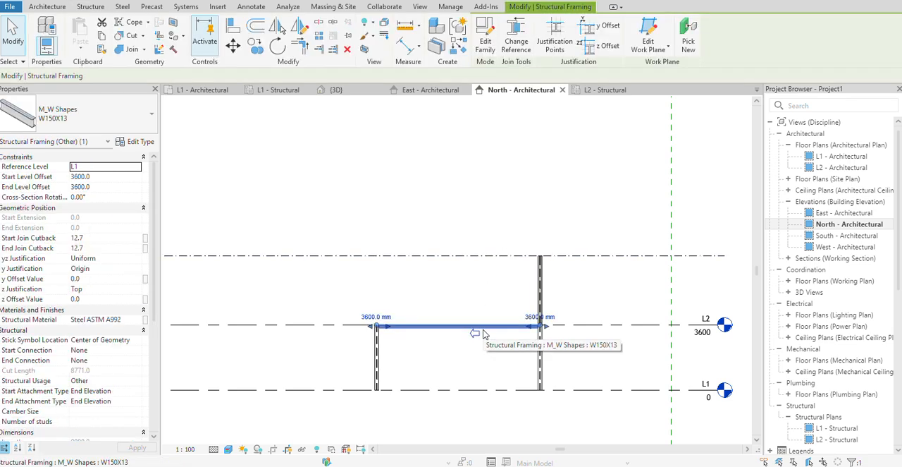
click(101, 36)
click(80, 49)
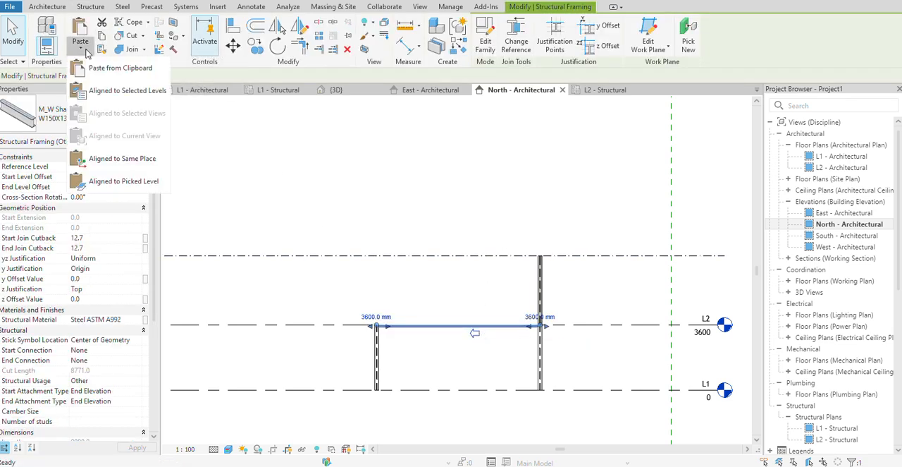
click(128, 91)
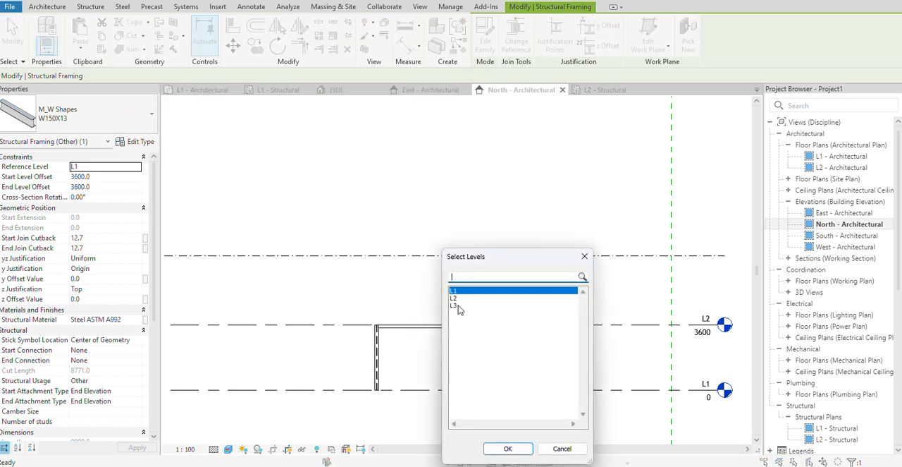
click(459, 306)
click(507, 448)
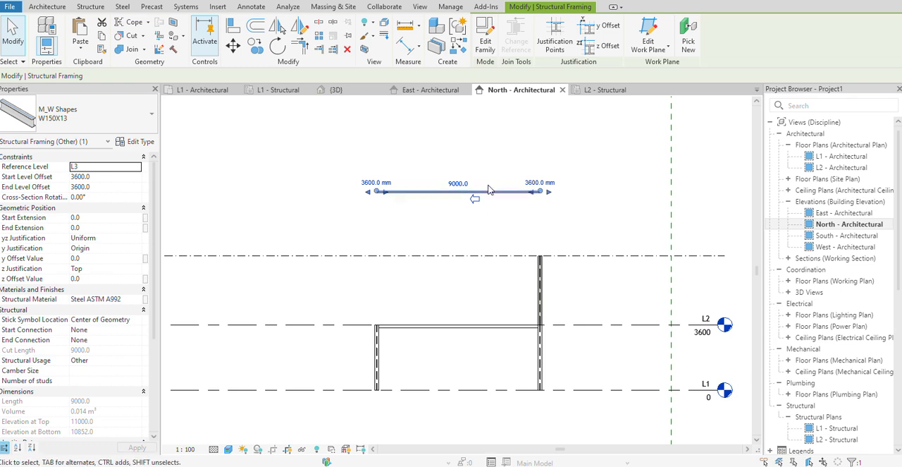
Set the pasted beam's start and end level offsets to 0 so that it sits at L3.
click(107, 177)
text(0)
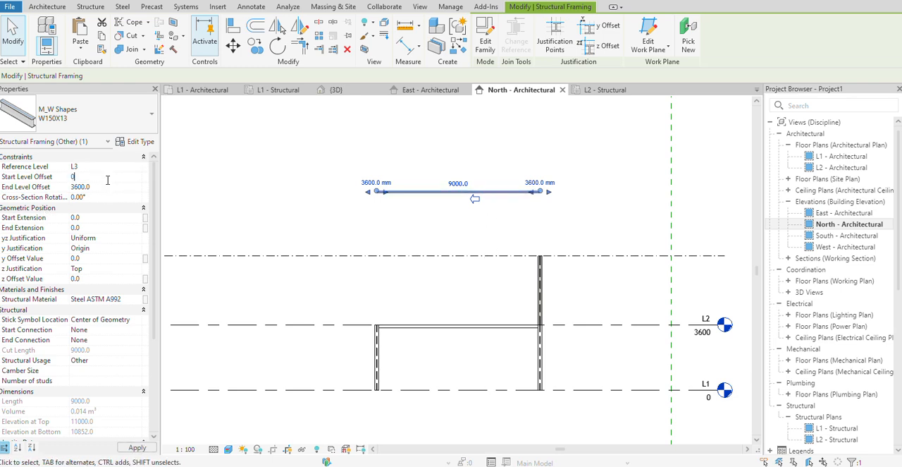
click(96, 186)
text(0)
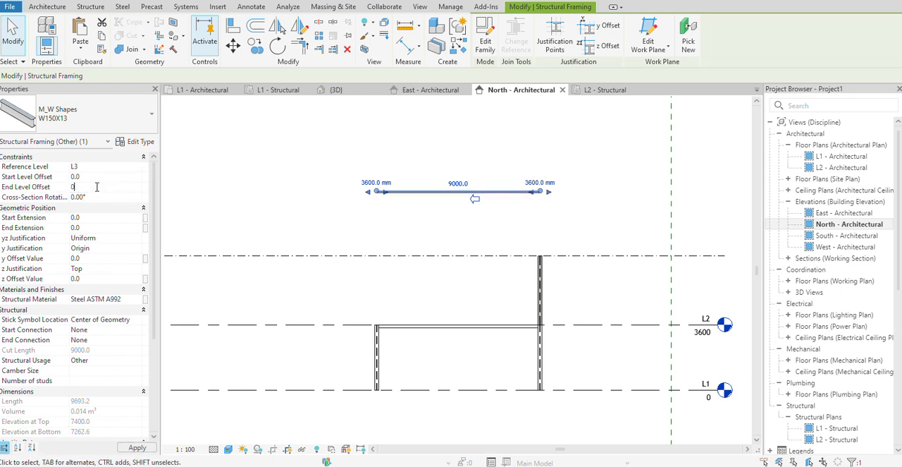
key(Return)
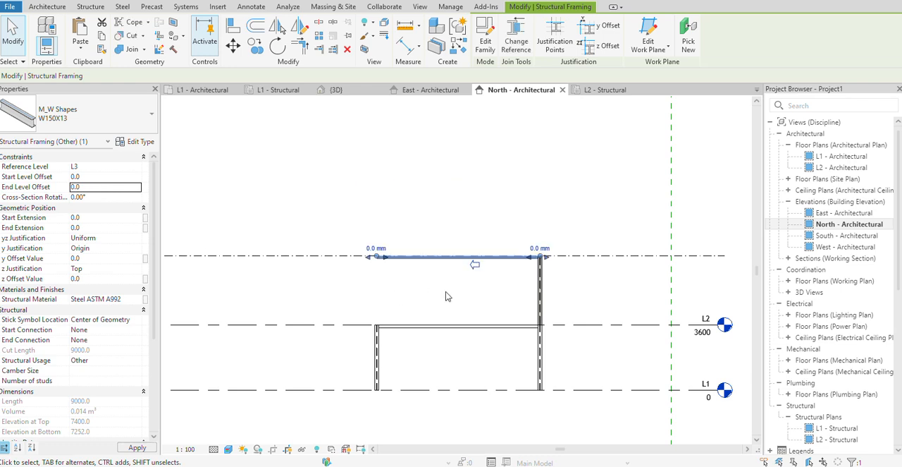
scroll(475, 282, up, 2)
click(472, 299)
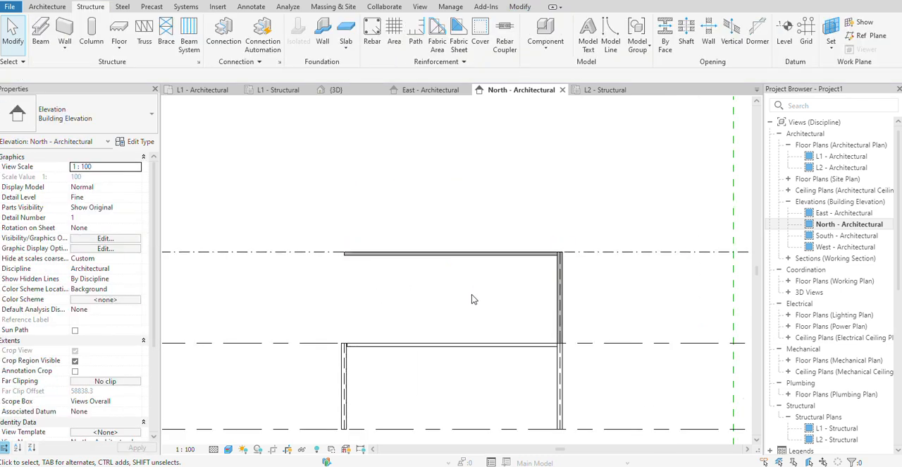
Switch to the 3D view and examine the column beneath the free end of the L3 beam.
scroll(464, 336, down, 1)
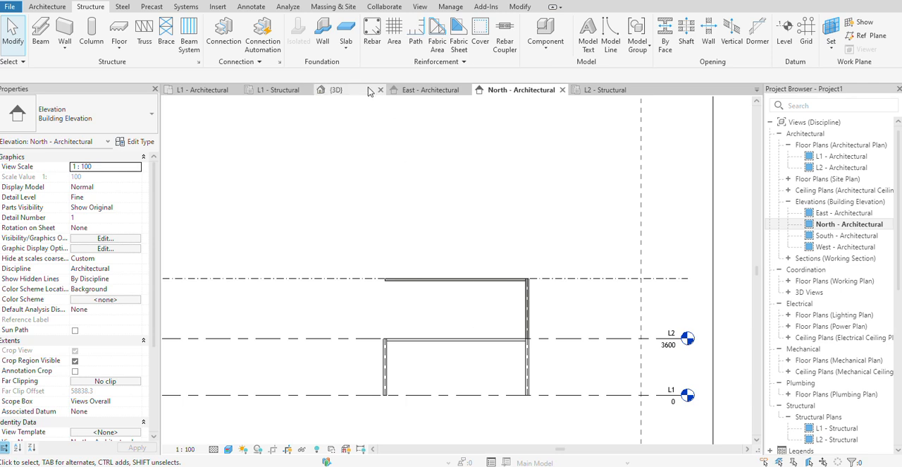
click(334, 90)
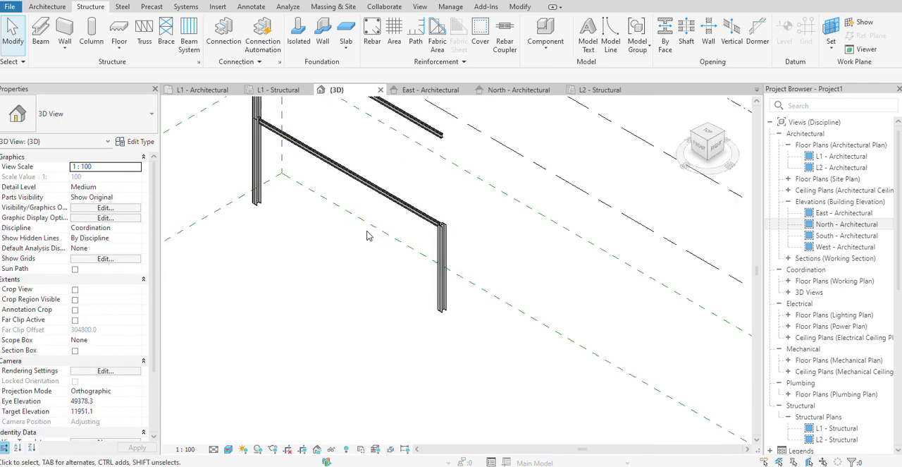
click(428, 240)
scroll(439, 268, down, 1)
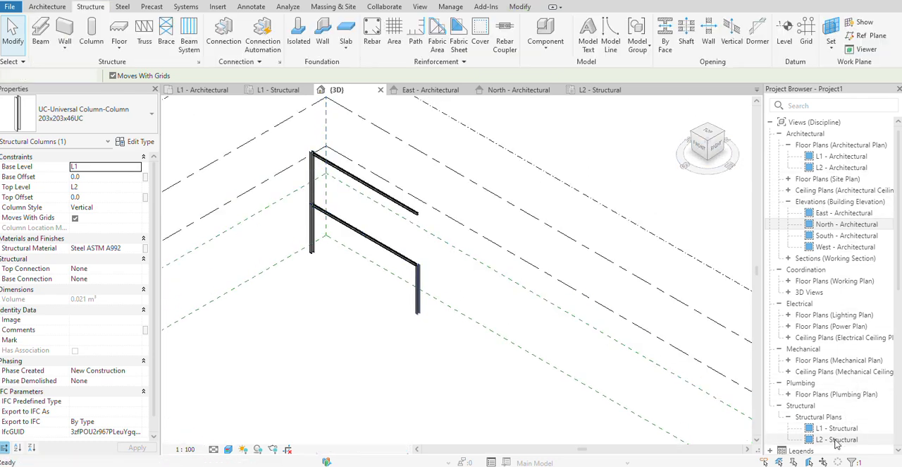
In the L2 structural plan, copy the L2-to-L3 UC column 9000 mm along the beam to its opposite end.
double_click(838, 439)
scroll(328, 333, up, 2)
click(325, 290)
scroll(402, 337, down, 1)
click(255, 45)
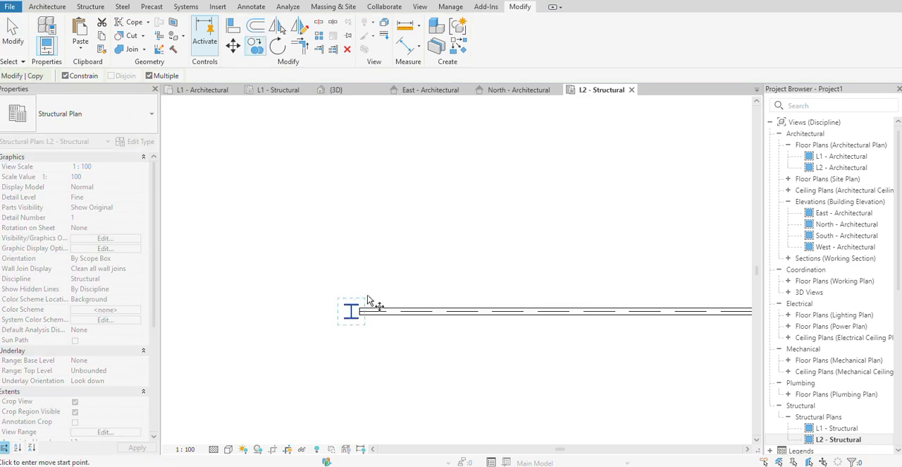
click(352, 315)
scroll(571, 316, down, 1)
middle_drag(572, 315, 237, 292)
scroll(598, 286, up, 1)
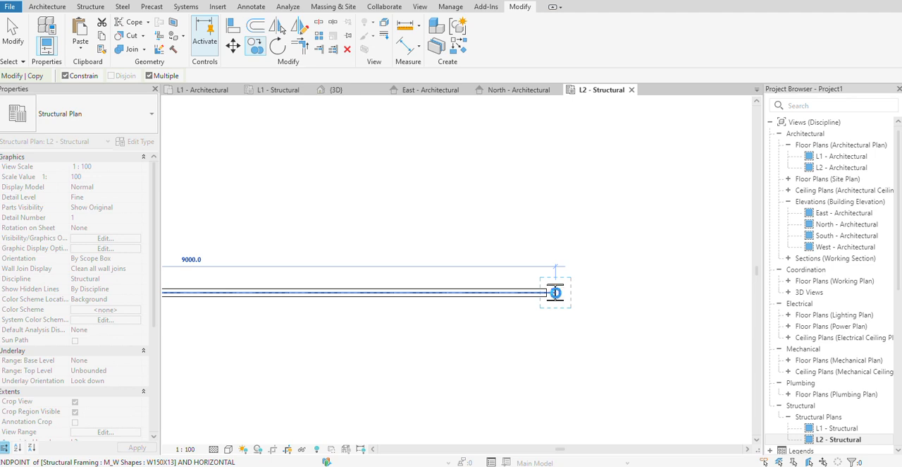
click(558, 293)
right_click(639, 262)
click(647, 56)
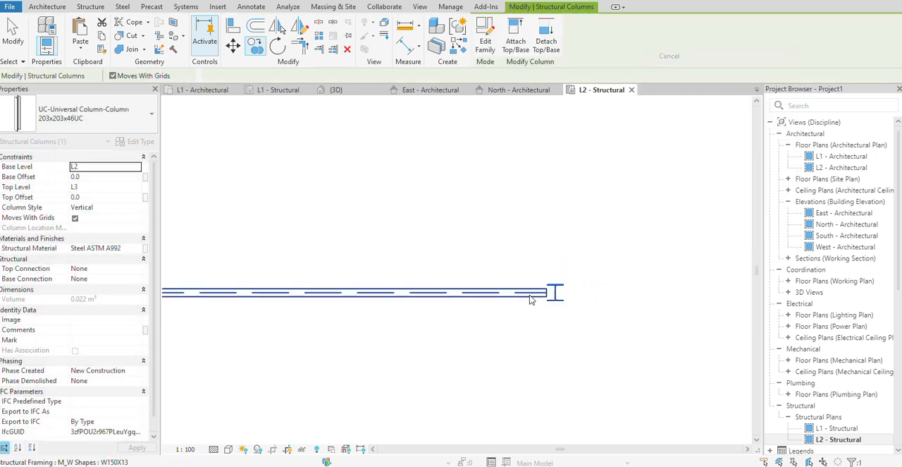
right_click(558, 161)
click(568, 166)
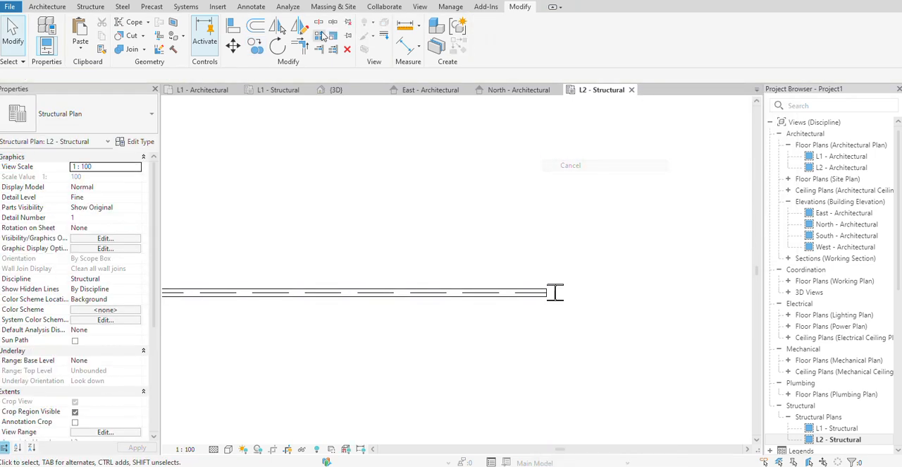
Return to the 3D view and examine the two-storey frame with columns at both beam ends.
click(240, 3)
scroll(423, 275, up, 6)
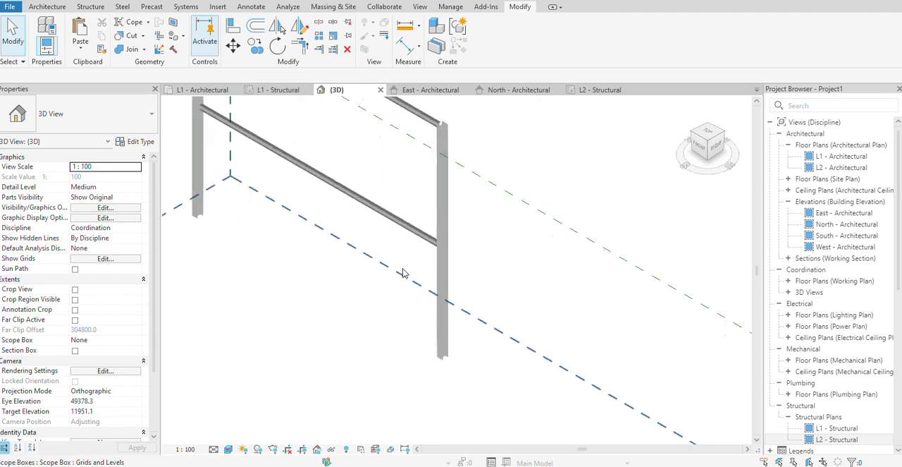
scroll(536, 352, down, 2)
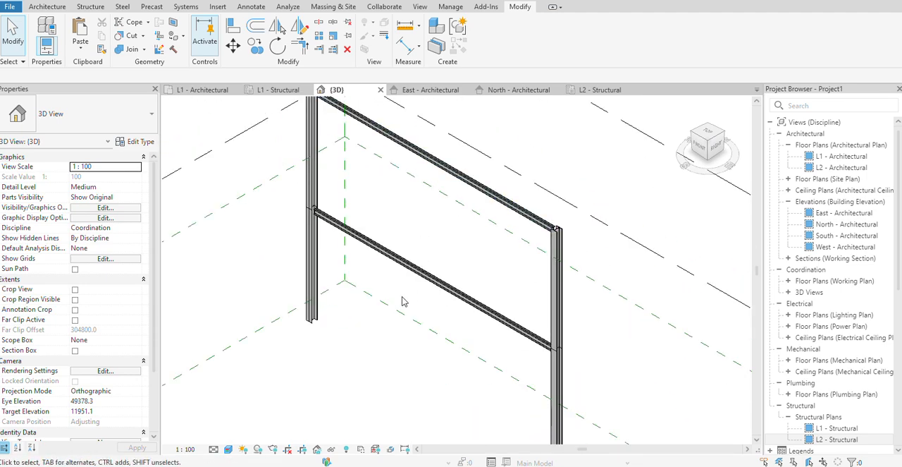
scroll(402, 301, down, 2)
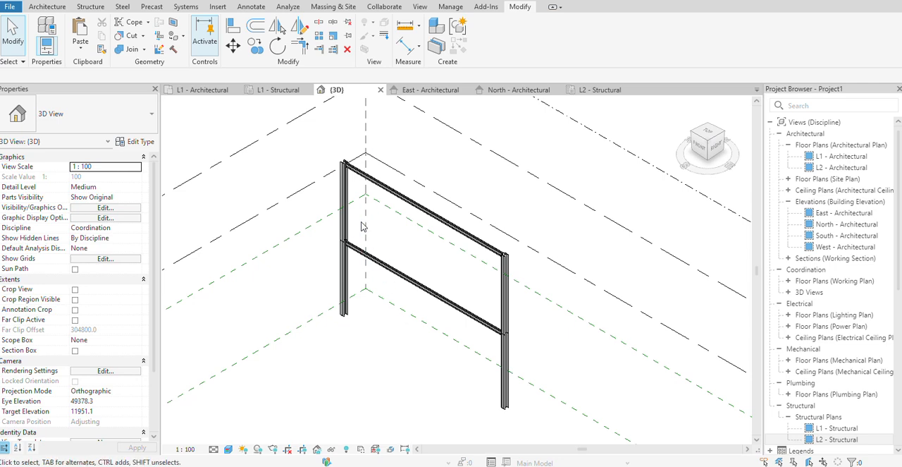
In the top 3D view, linearly array the whole frame southward as 6 grouped members, with the last one 23000 mm from the original.
click(707, 132)
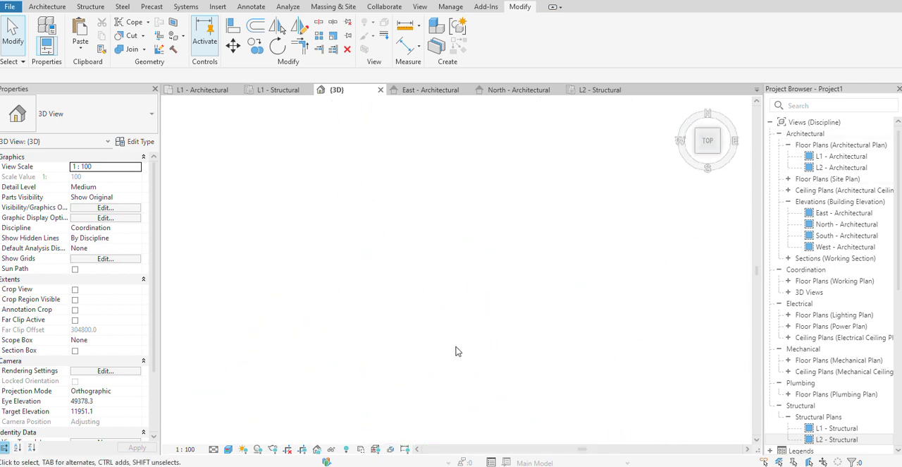
scroll(406, 289, up, 2)
drag(345, 204, 454, 248)
click(319, 35)
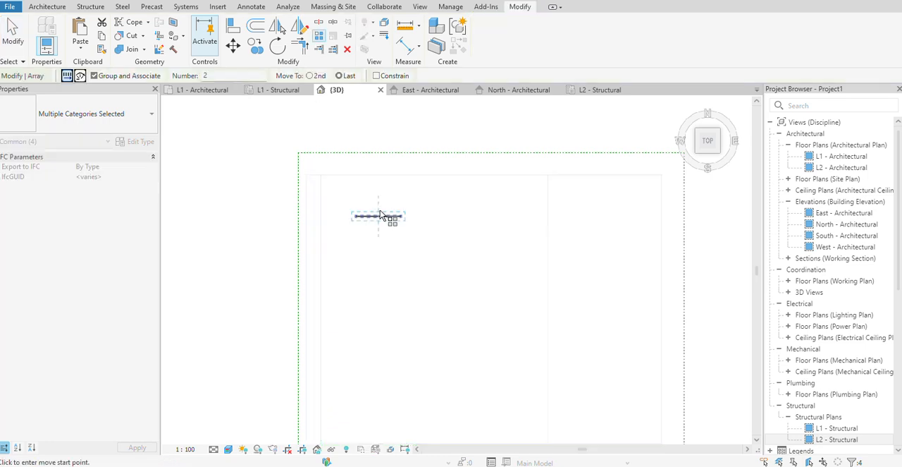
click(402, 217)
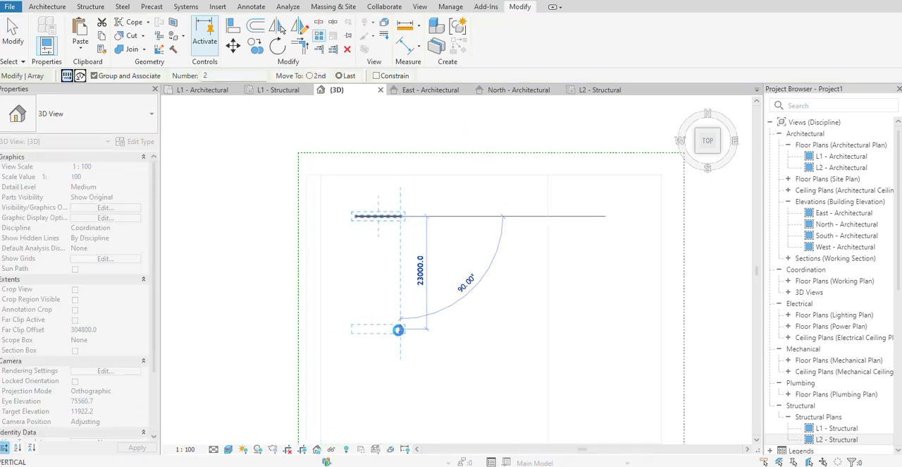
click(400, 332)
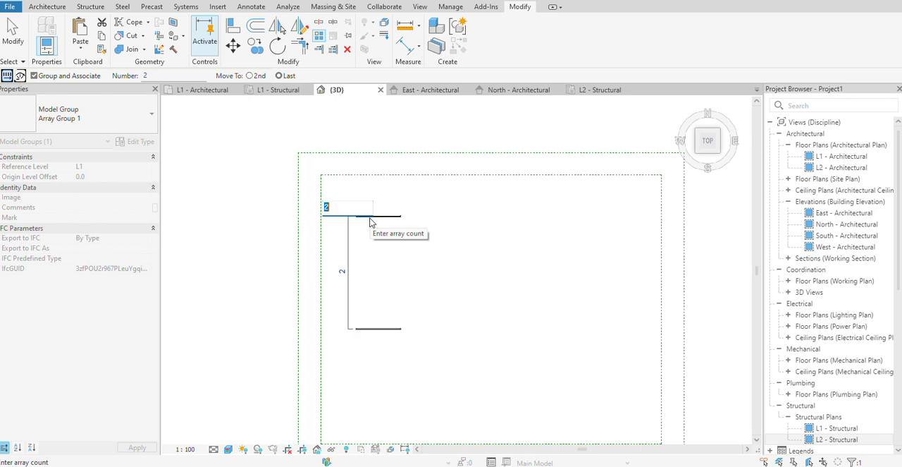
text(6)
key(Return)
click(478, 268)
Orient the 3D view to a corner isometric and examine the row of arrayed frames.
scroll(395, 263, up, 3)
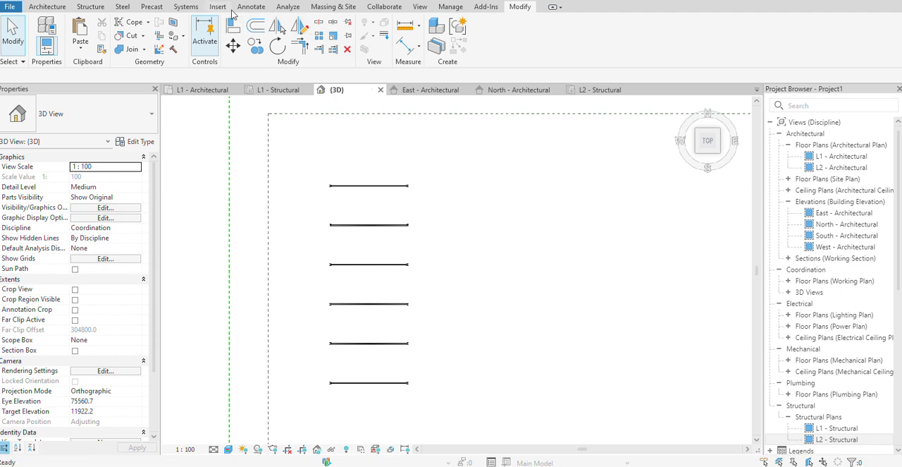
click(720, 152)
scroll(477, 306, up, 5)
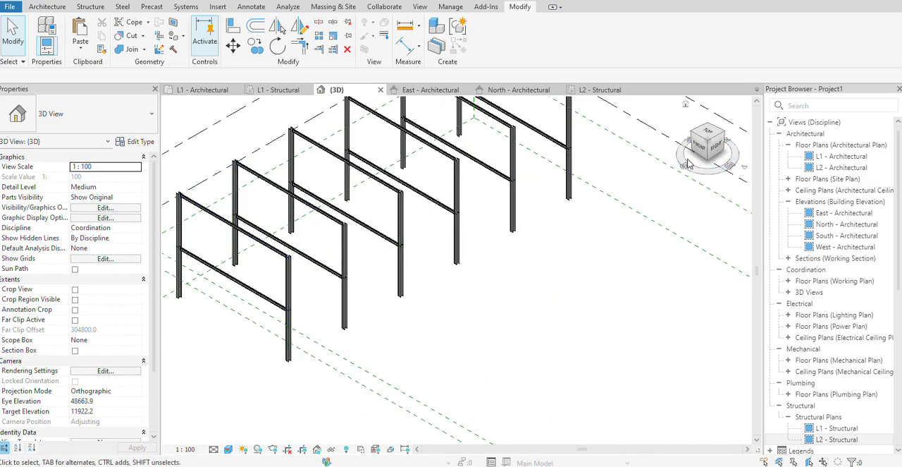
shift+middle_drag(588, 228, 571, 224)
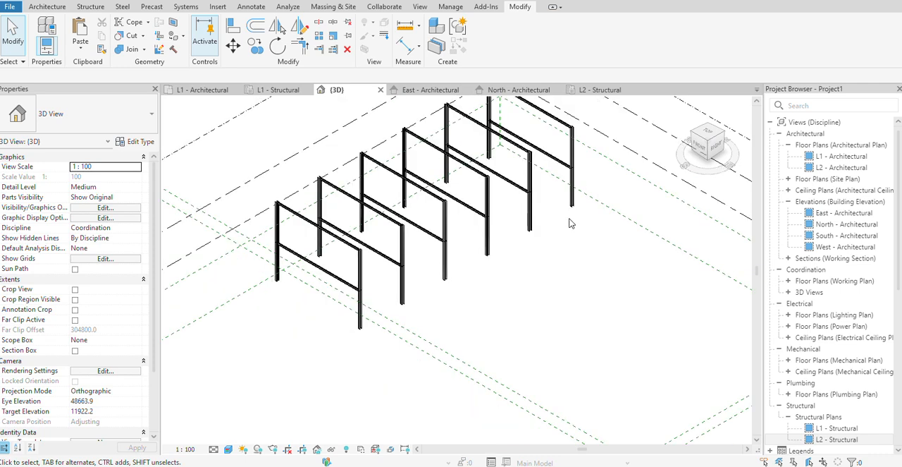